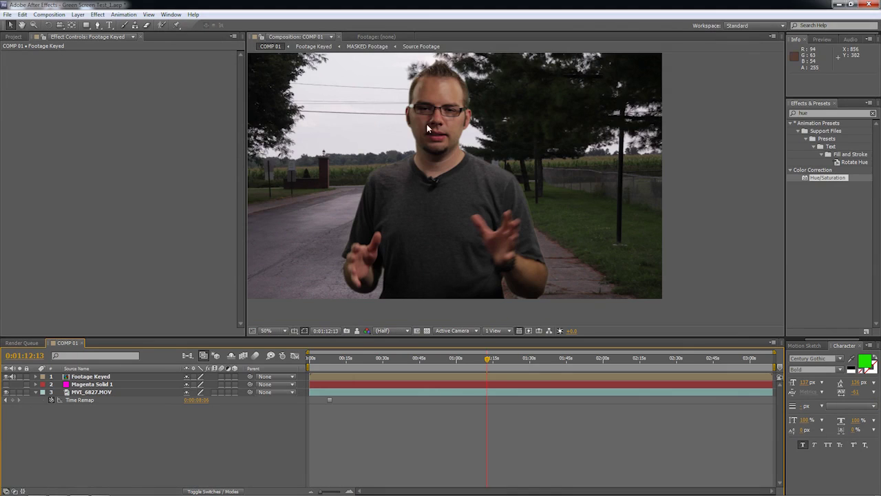
Search the effects library for curves
scroll(429, 144, "up", 1)
key("space")
left_click_drag(430, 167, 500, 175)
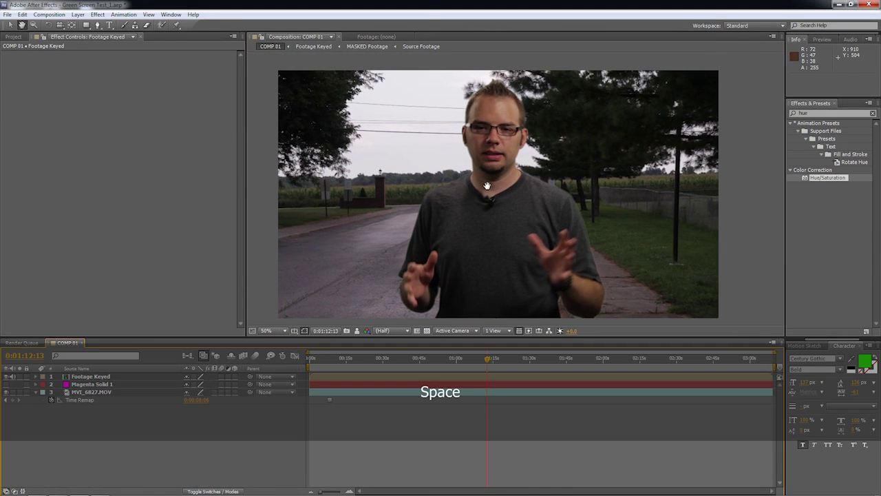
left_click(826, 113)
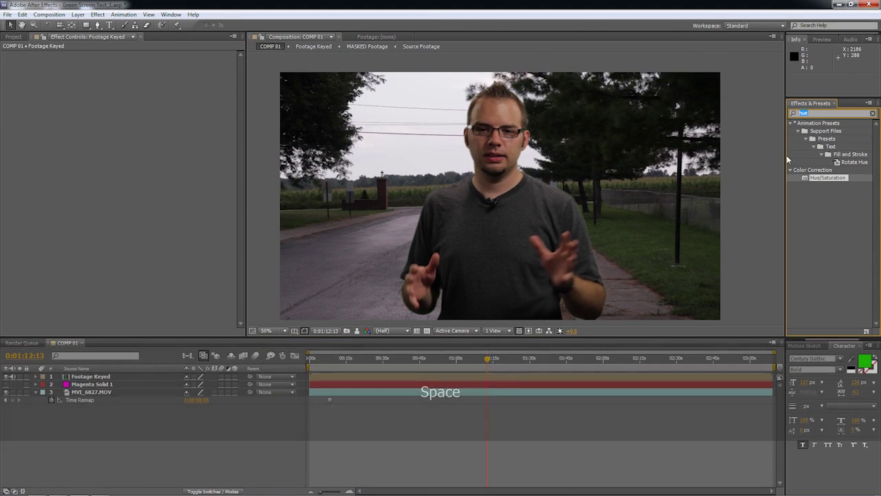
type("curves")
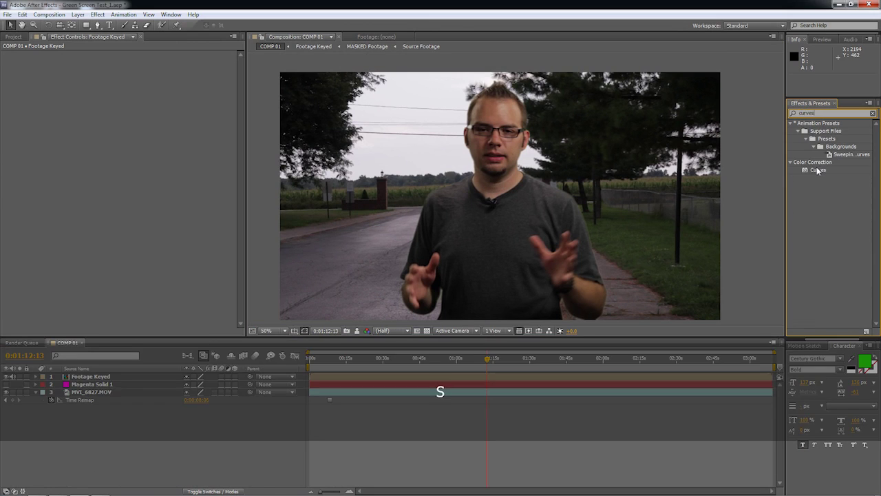
left_click_drag(816, 169, 724, 158)
Pre-compose the MVI_6827.MOV layer as BG, moving all attributes into the new composition
left_click(145, 392)
key("shift")
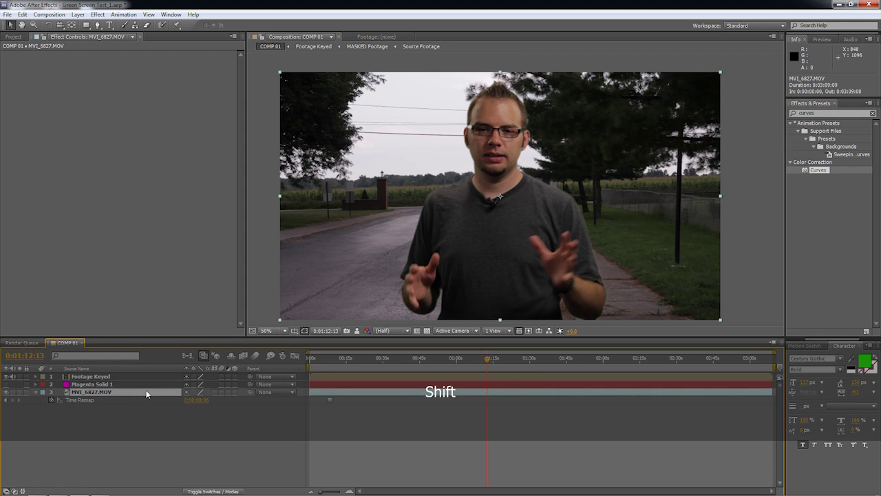
key("ctrl+shift+c")
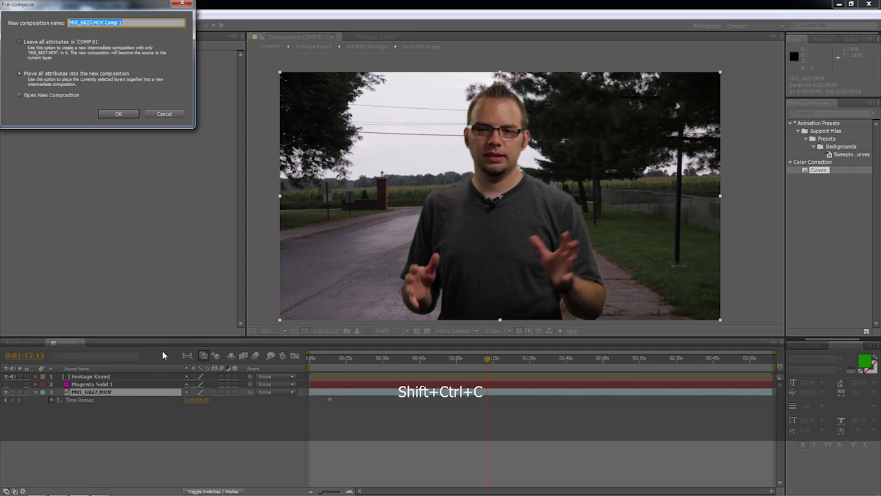
type("BG")
key("Return")
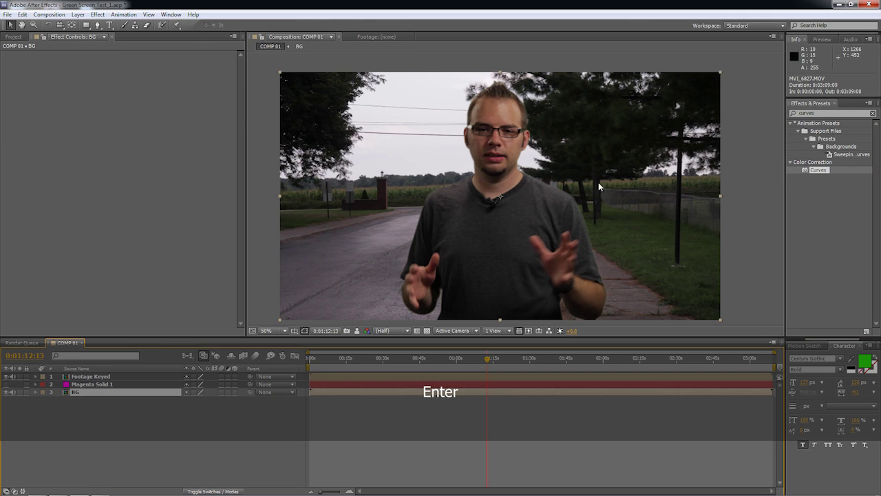
Apply the Curves effect to the BG layer and slightly lower the highlight end of its Blue channel curve
left_click_drag(772, 185, 127, 388)
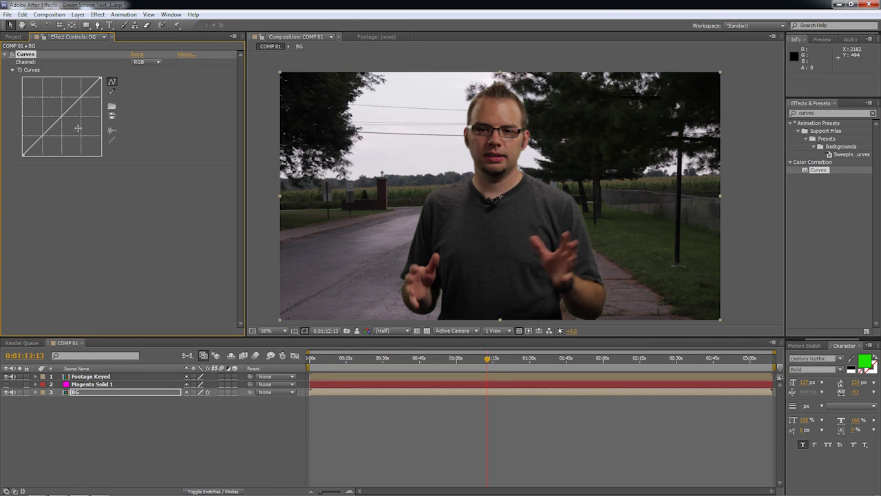
left_click(148, 64)
left_click(165, 81)
left_click(146, 63)
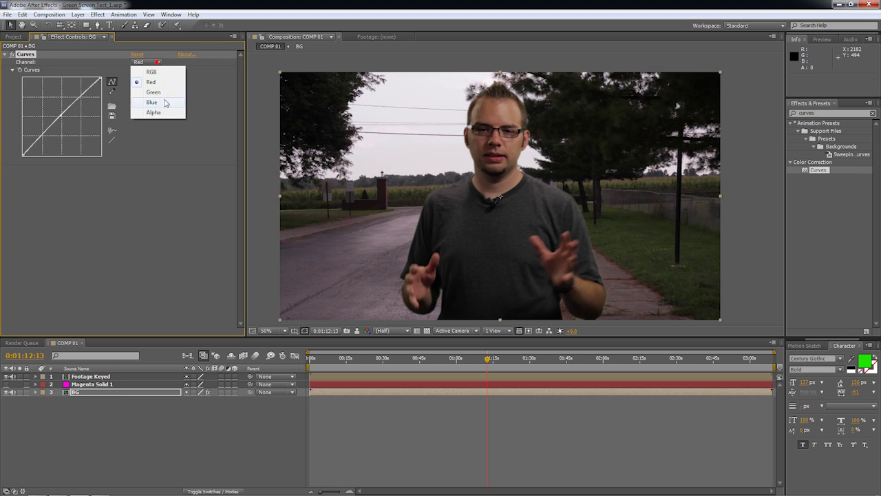
left_click(165, 103)
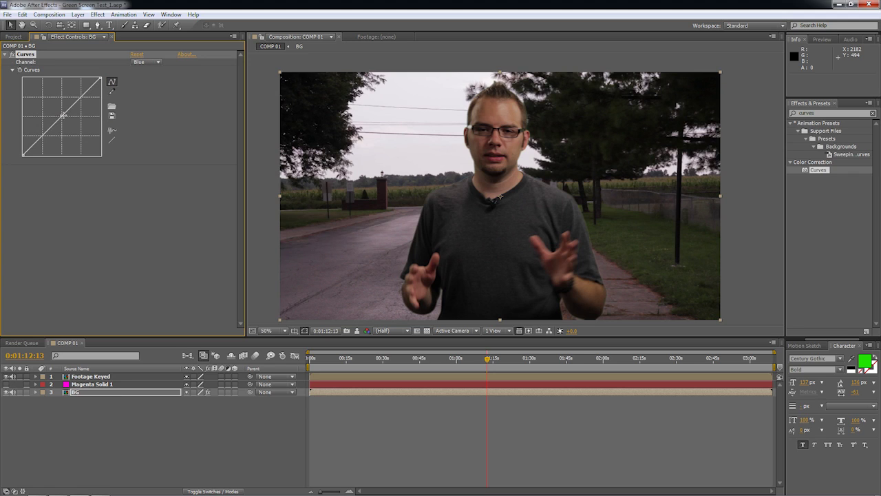
left_click_drag(101, 82, 111, 85)
left_click_drag(103, 82, 108, 81)
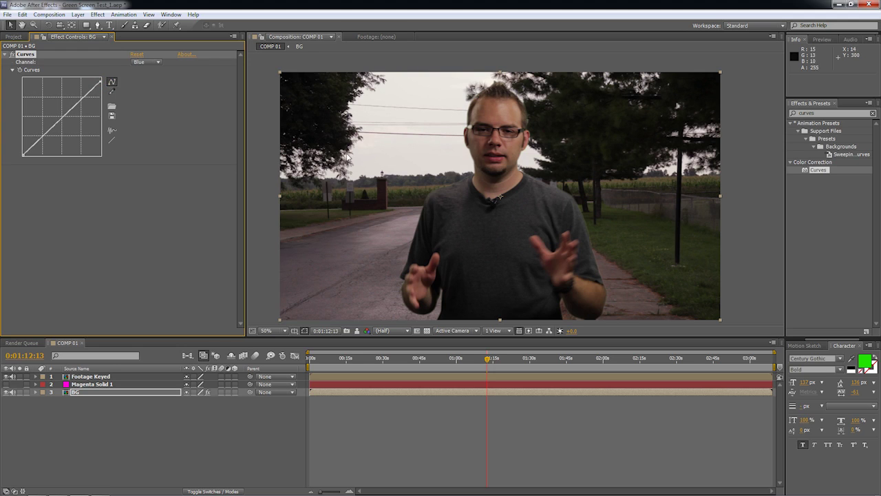
Raise the midpoint of the BG layer's RGB curve slightly to brighten the midtones
left_click(154, 64)
left_click(146, 72)
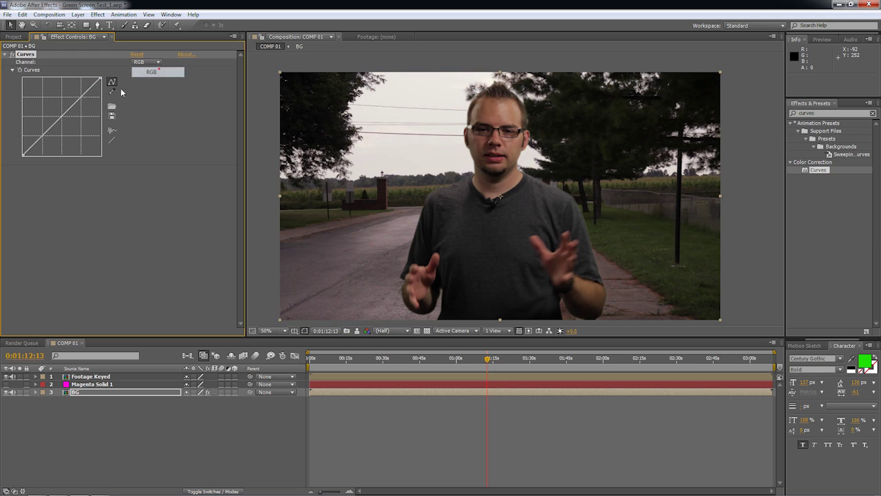
left_click_drag(64, 114, 61, 110)
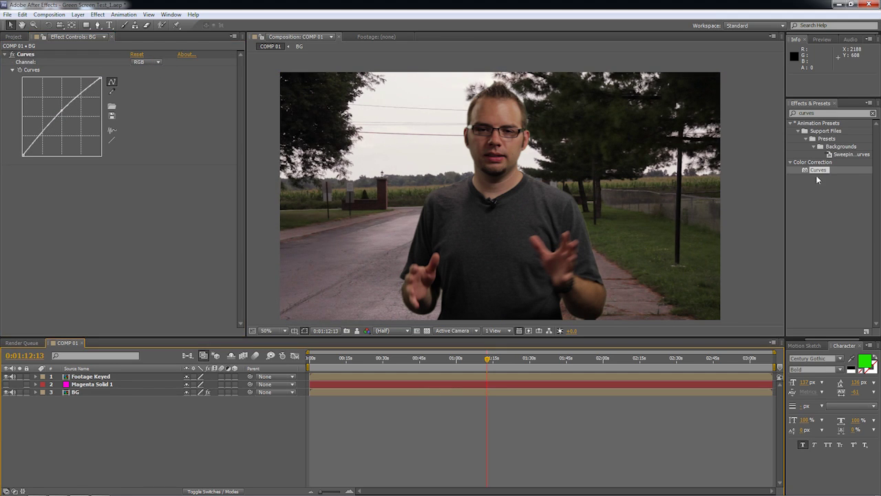
Apply Curves to the Footage Keyed layer and fine-tune the midpoint and highlight end of its RGB curve
left_click_drag(816, 169, 143, 380)
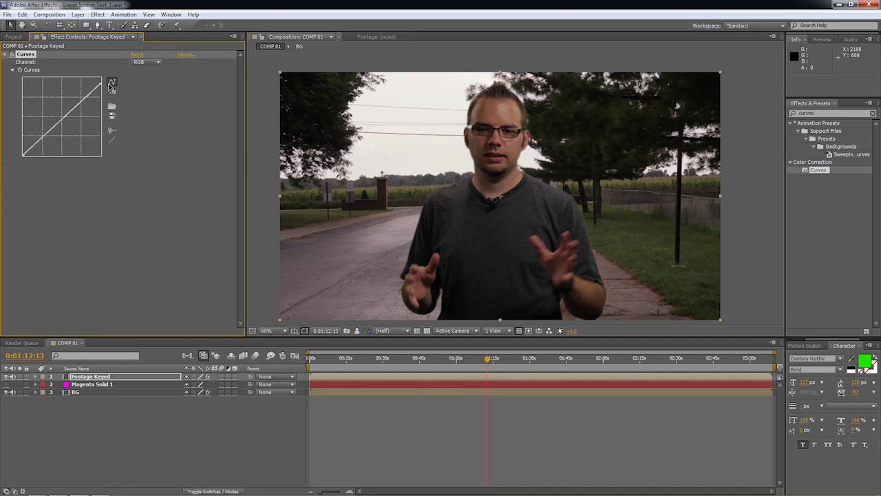
left_click_drag(59, 124, 61, 121)
left_click_drag(97, 90, 111, 87)
left_click_drag(61, 121, 63, 118)
Find the Tint effect and add it after Curves on the Footage Keyed layer
left_click_drag(826, 113, 737, 113)
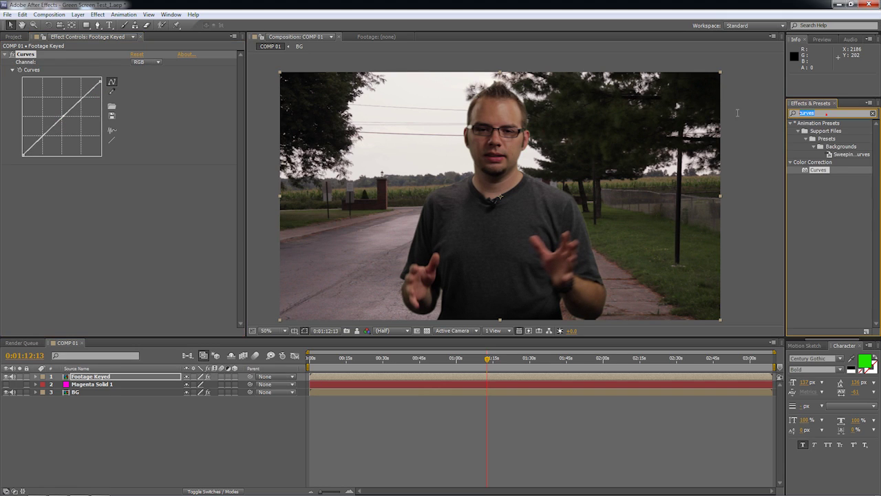
type("tint")
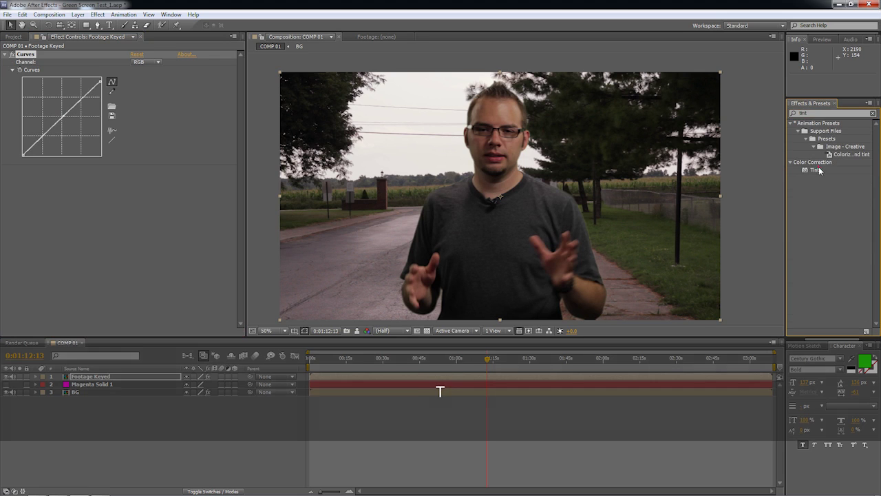
left_click(814, 169)
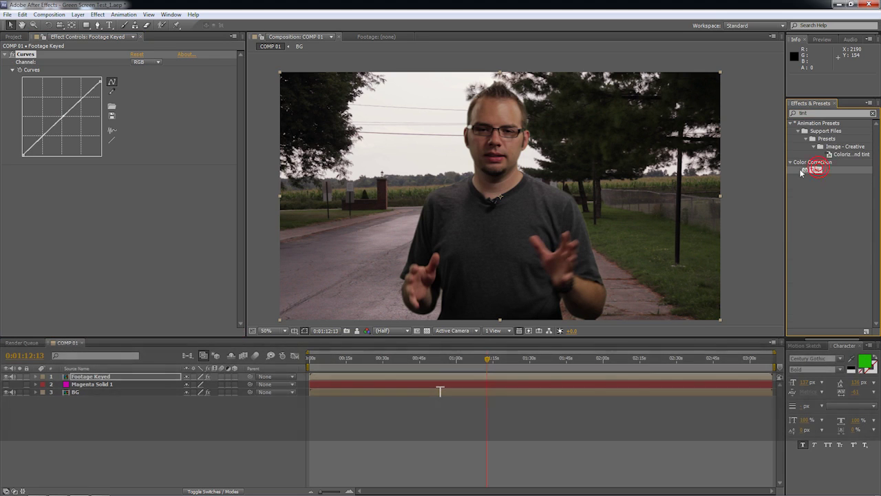
left_click_drag(814, 170, 134, 209)
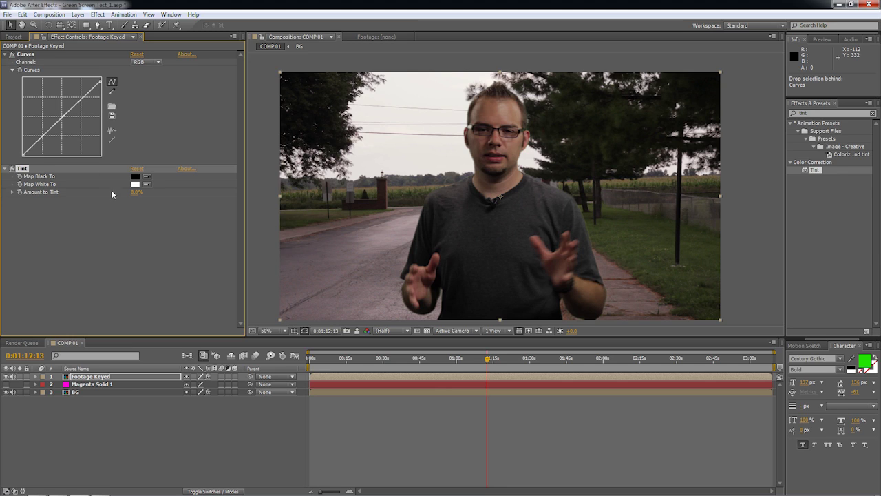
Raise the highlight end of the Footage Keyed layer's RGB curve slightly and adjust its Amount to Tint to a small percentage
left_click(100, 81)
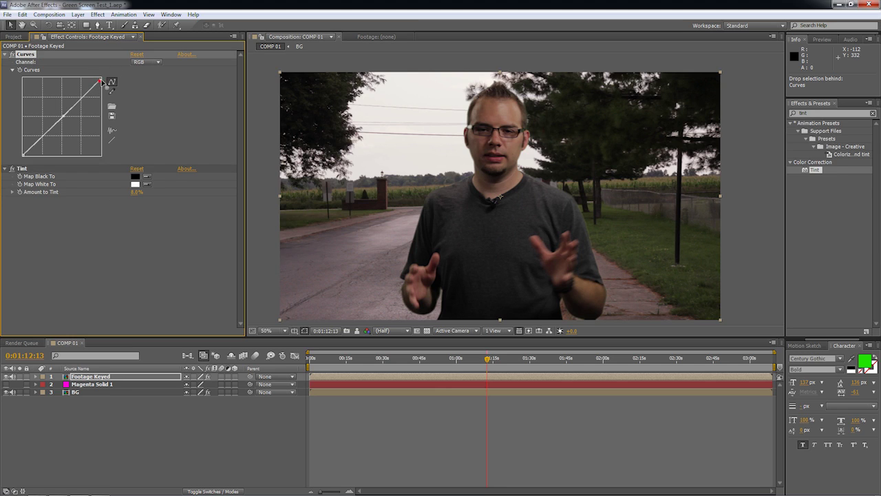
left_click(137, 192)
key("KP_Subtract")
key("Return")
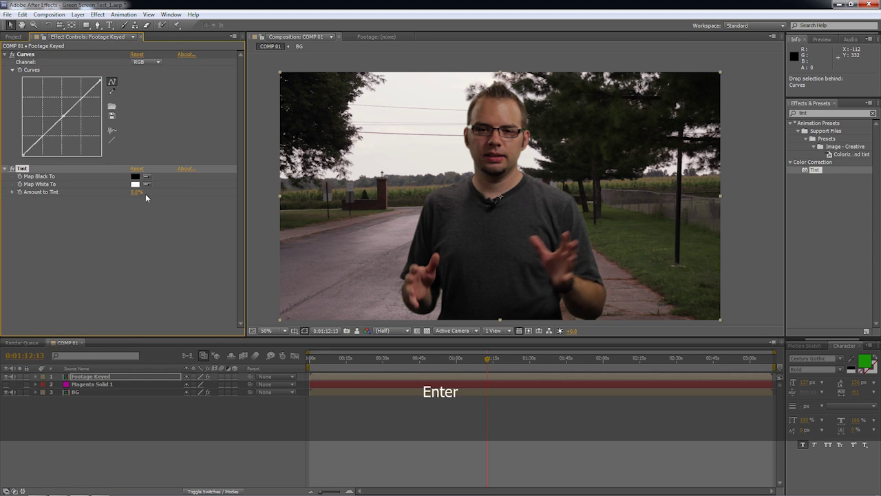
Enlarge the composition viewer area and turn off the audio of the Footage Keyed and BG layers
scroll(485, 201, "up", 2)
key("space")
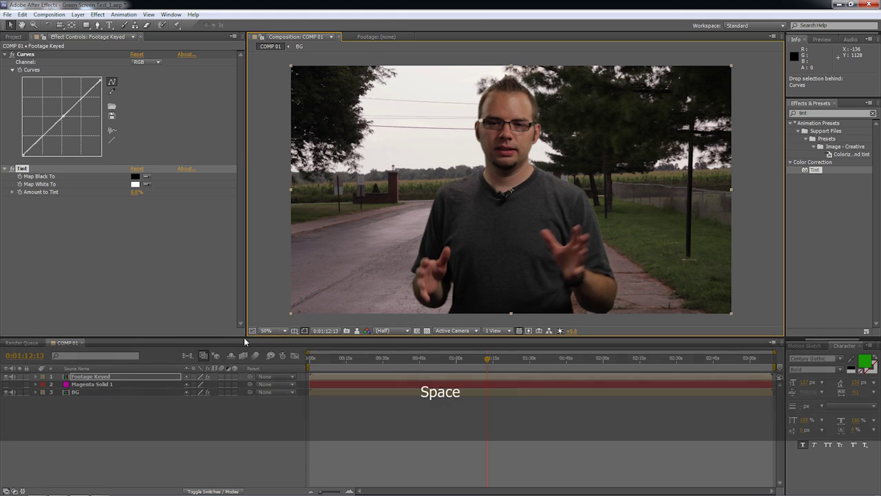
left_click_drag(245, 338, 184, 353)
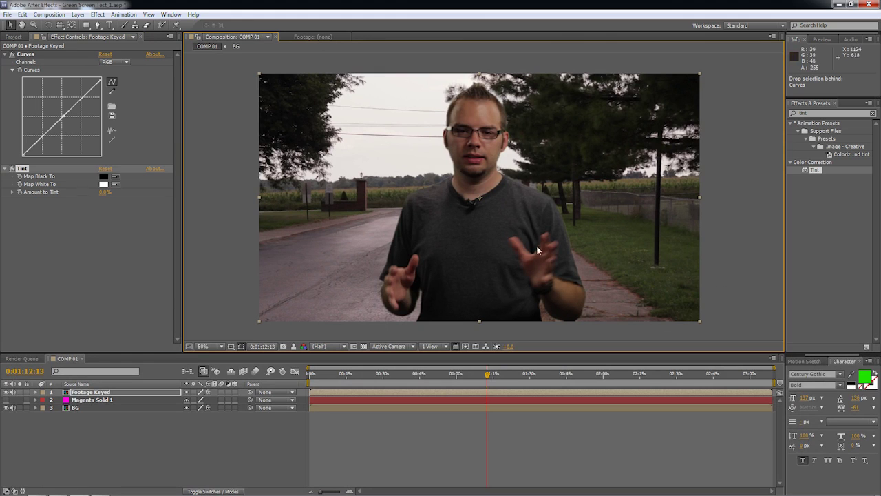
left_click(83, 431)
left_click_drag(12, 393, 13, 428)
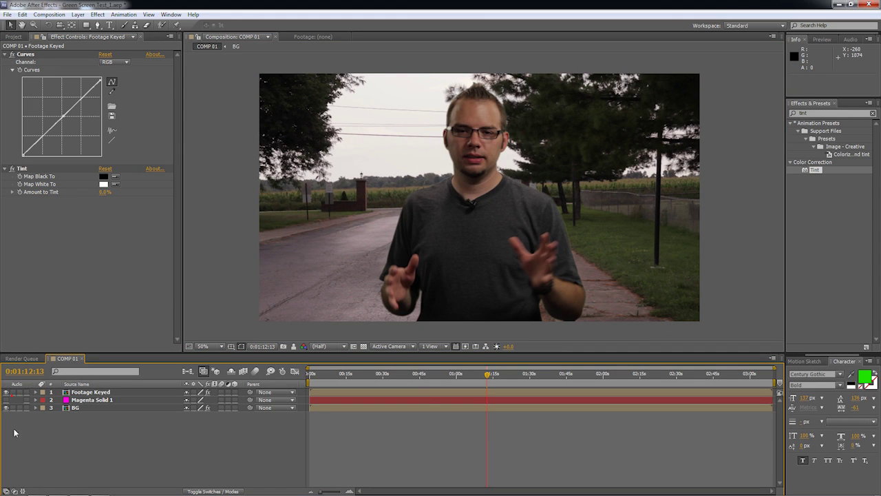
Duplicate the BG and Footage Keyed layers, placing the Footage Keyed copy directly above the two BG layers
left_click(76, 408)
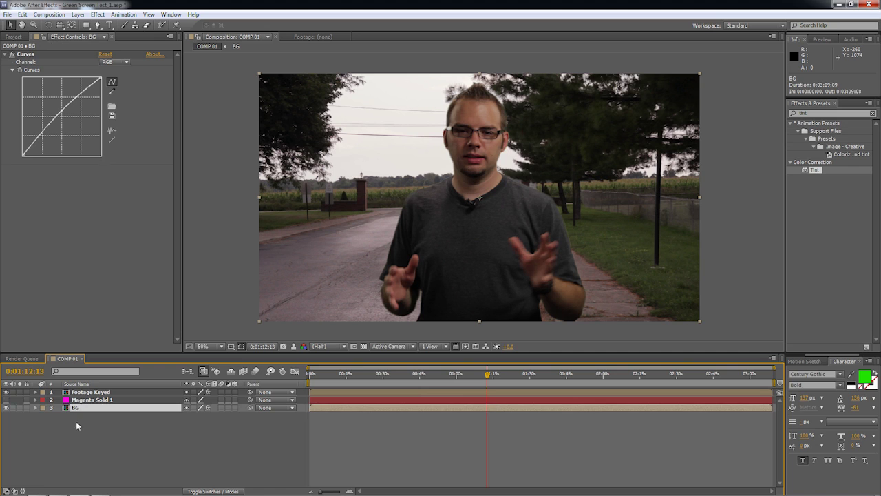
key("ctrl+d")
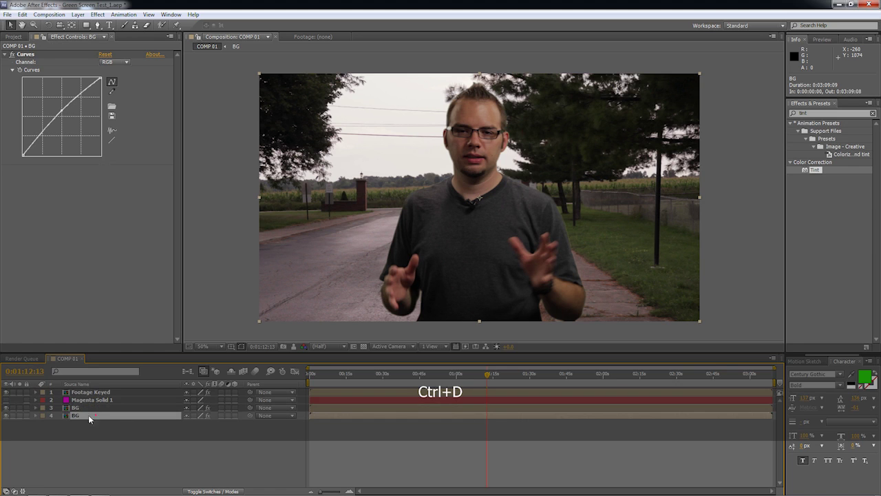
left_click(97, 400)
left_click(98, 393)
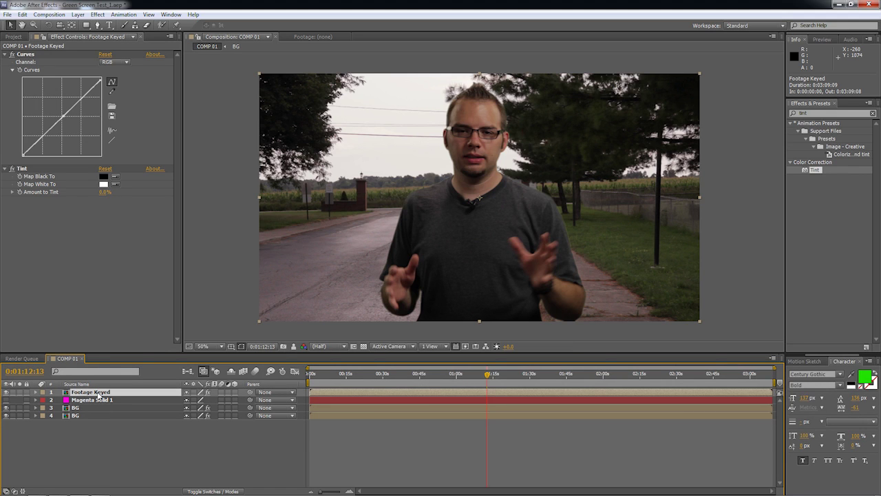
key("ctrl+d")
left_click_drag(106, 399, 103, 410)
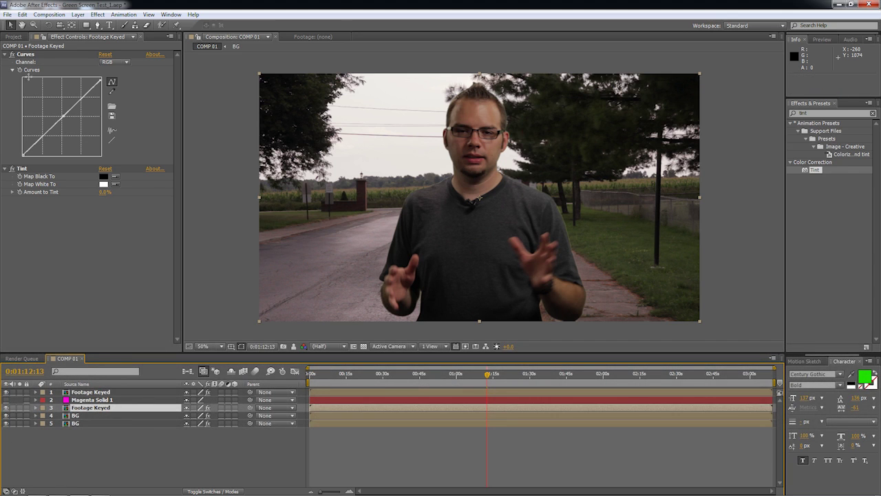
Delete the Tint and Curves effects from the lower Footage Keyed copy
left_click(22, 168)
key("Delete")
left_click(27, 55)
key("Delete")
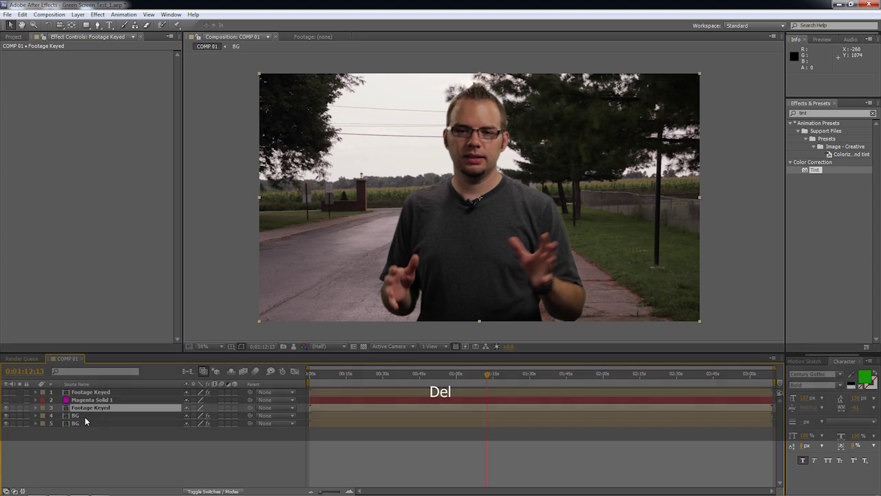
Set the upper BG layer's track matte to Alpha, using the Footage Keyed copy directly above it
left_click(175, 416)
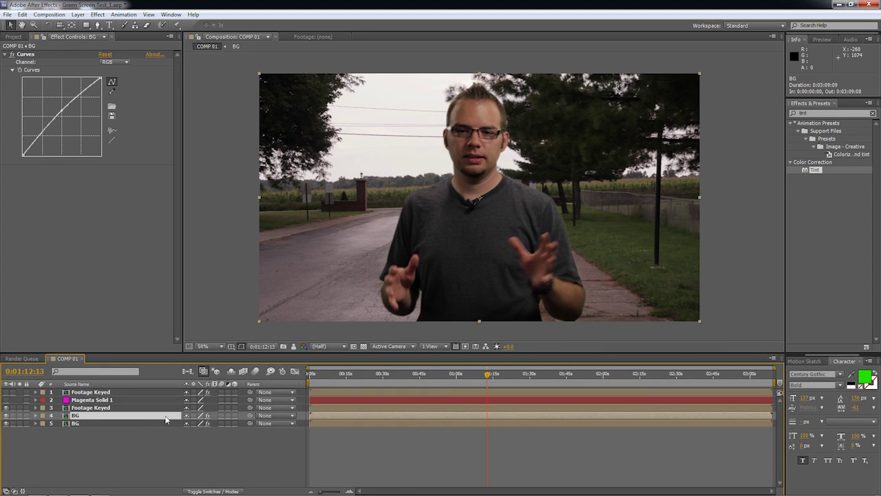
key("F4")
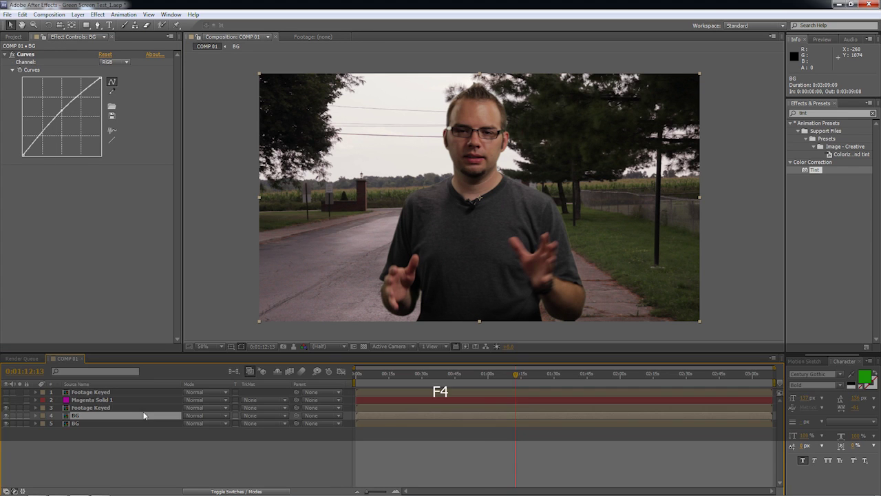
left_click(251, 417)
left_click(280, 453)
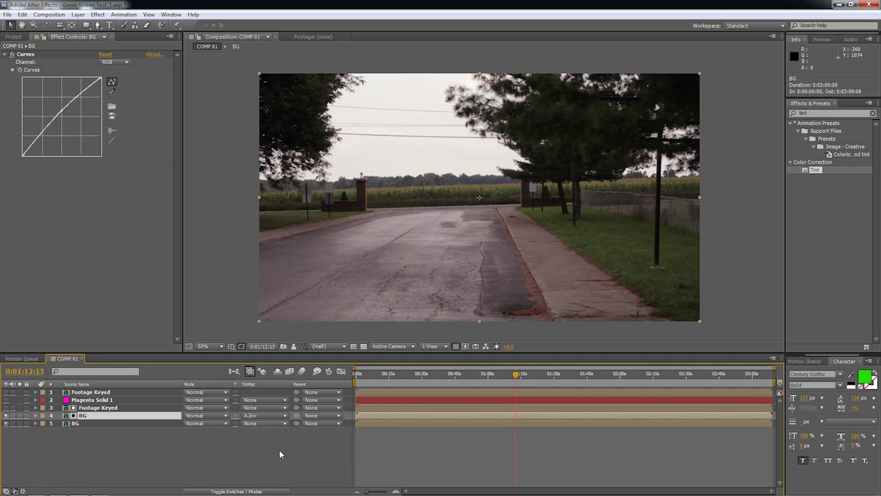
left_click(263, 416)
left_click(279, 435)
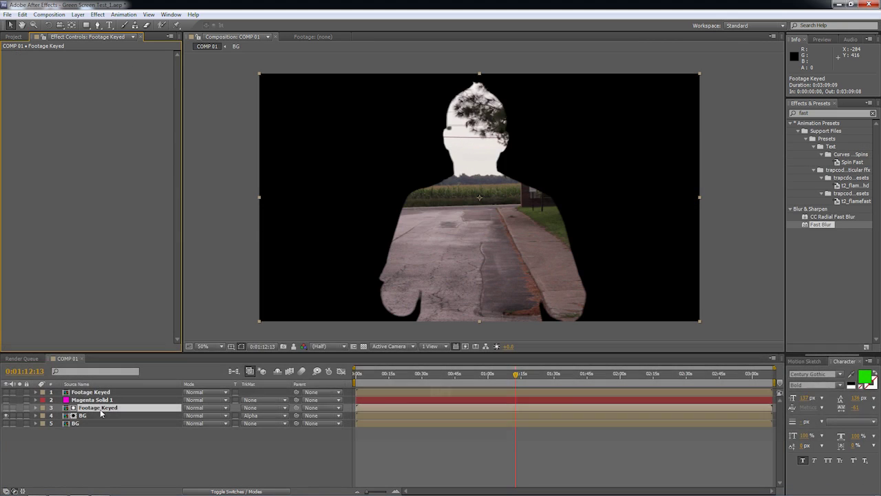
Duplicate the Footage Keyed matte layer, and pre-compose its lower copy together with the matted BG layer as "LIGHT Wrap"
left_click(101, 409)
key("ctrl+d")
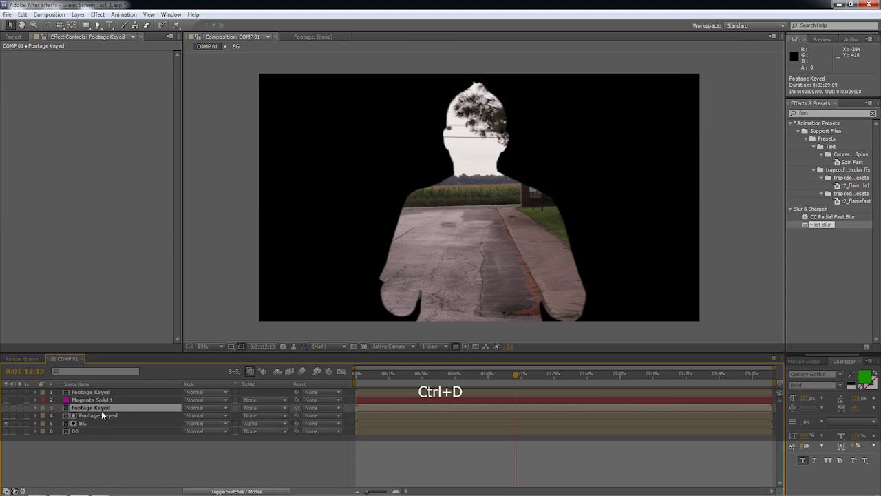
left_click(112, 416)
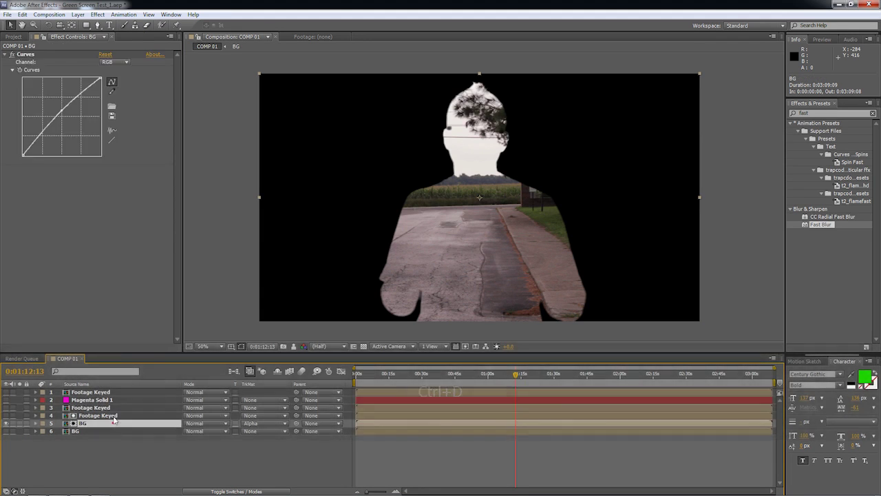
left_click(110, 427, "shift")
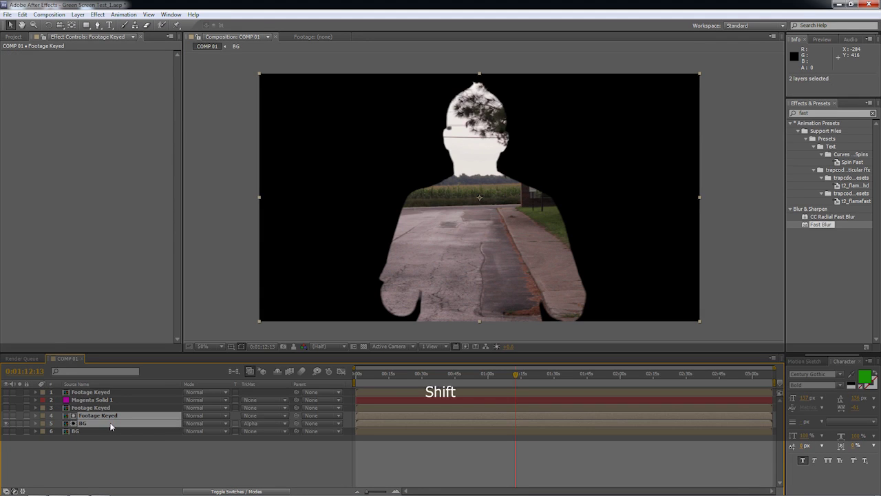
key("ctrl+shift+c")
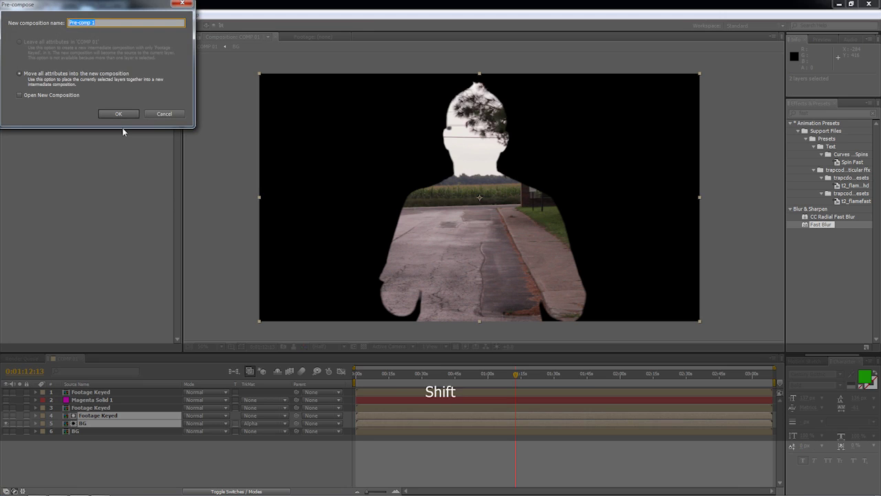
type("LIGHT Wrap")
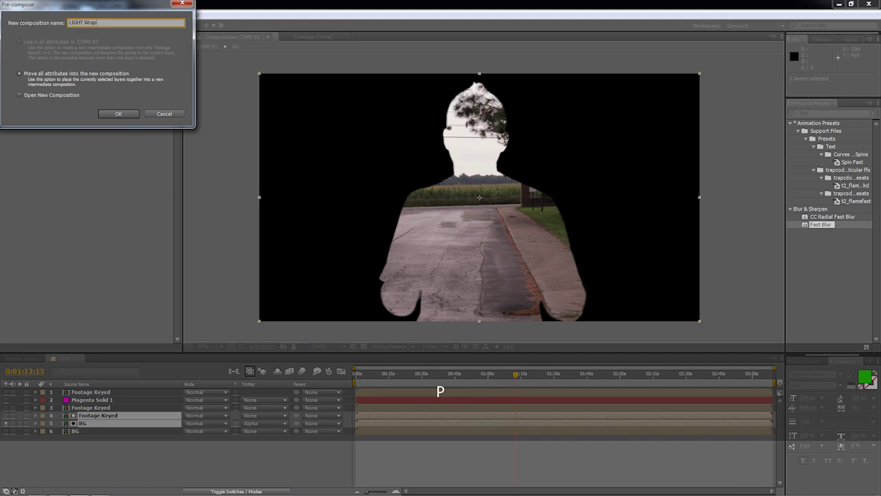
key("Return")
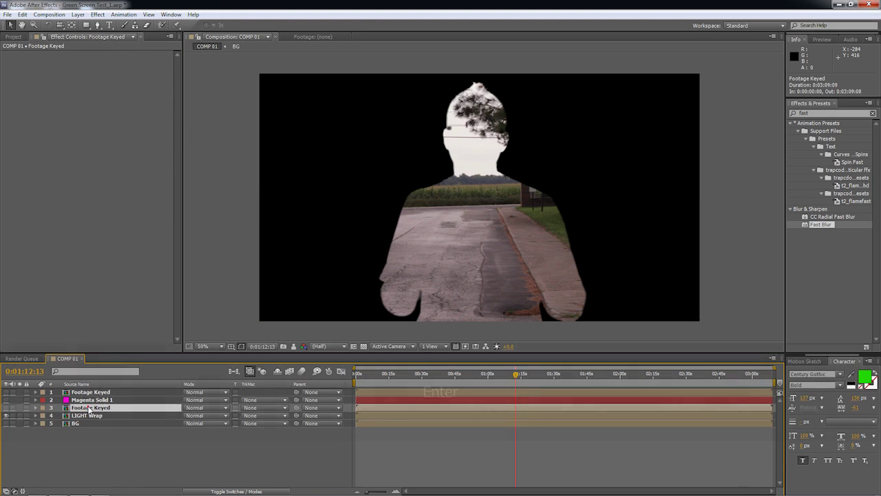
Set the LIGHT Wrap layer's track matte to Alpha Inverted, using the Footage Keyed copy directly above it
left_click(265, 417)
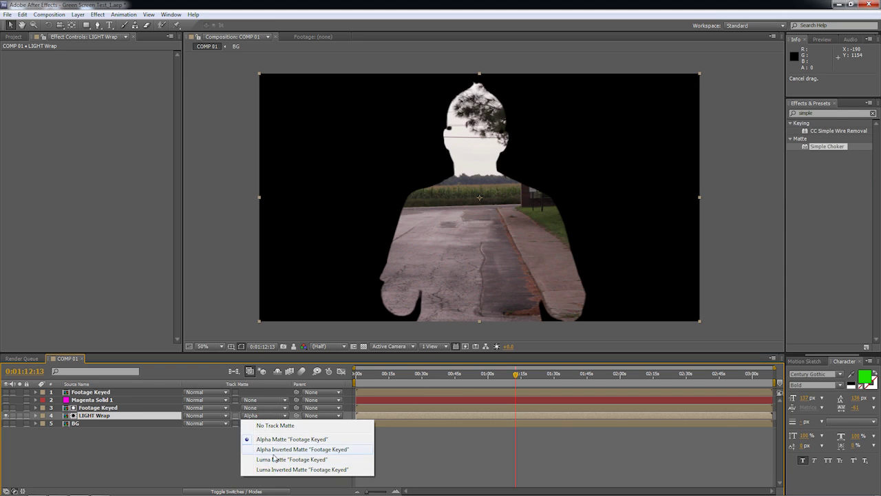
left_click(276, 450)
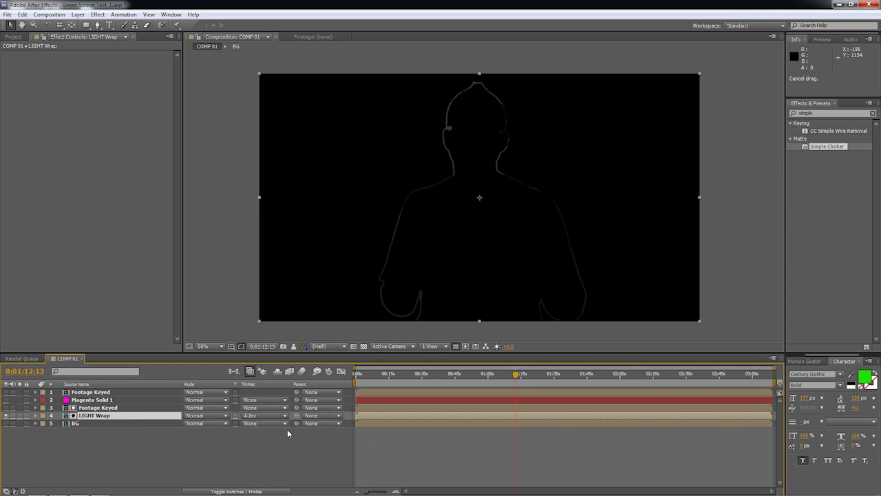
left_click(252, 416)
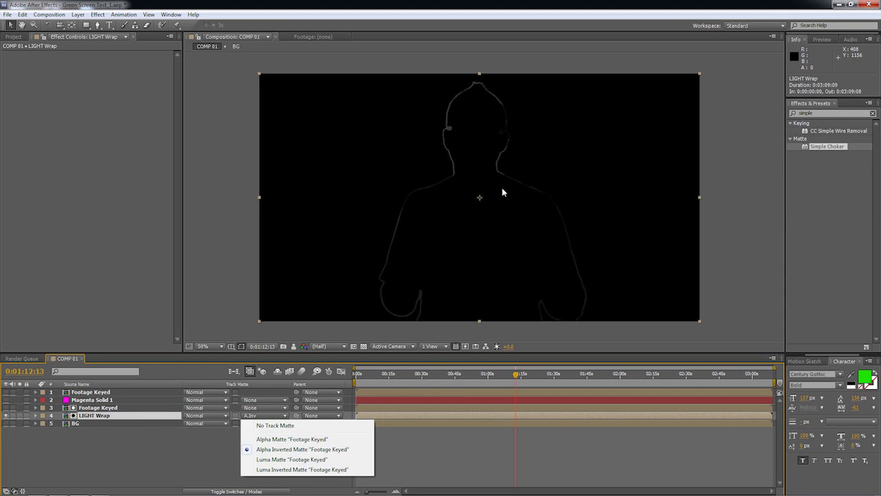
left_click(435, 210)
Apply Simple Choker and Fast Blur to the Footage Keyed matte above LIGHT Wrap, with Choke Matte about -7.7 and Blurriness about 33
left_click_drag(829, 146, 141, 408)
left_click_drag(104, 70, 256, 156)
left_click(826, 113)
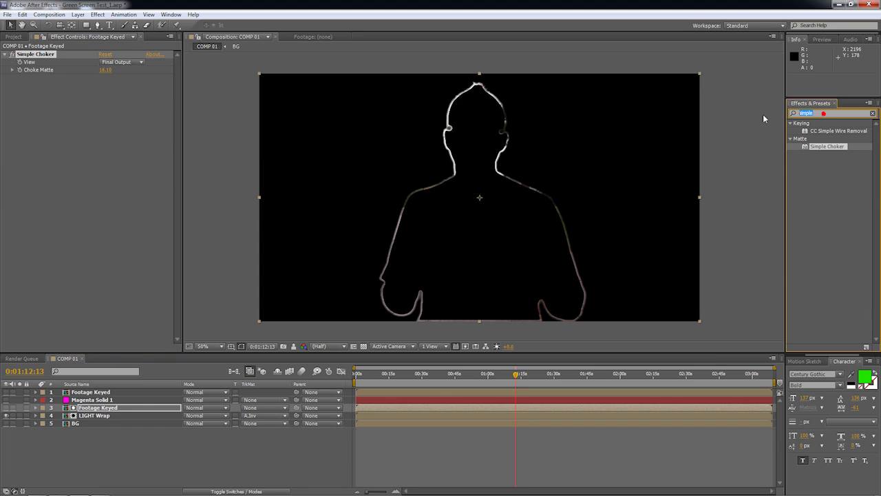
type("fast")
left_click_drag(819, 222, 4, 79)
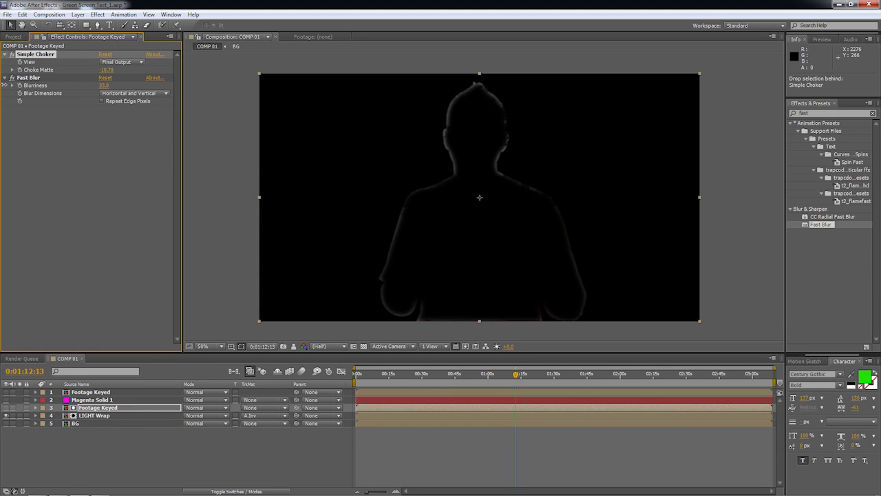
scroll(495, 219, "up", 1)
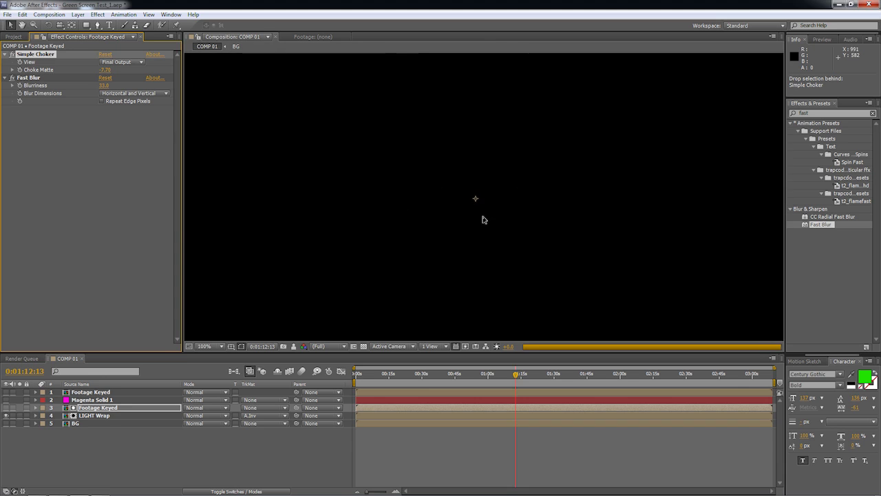
key("space")
left_click_drag(446, 214, 455, 312)
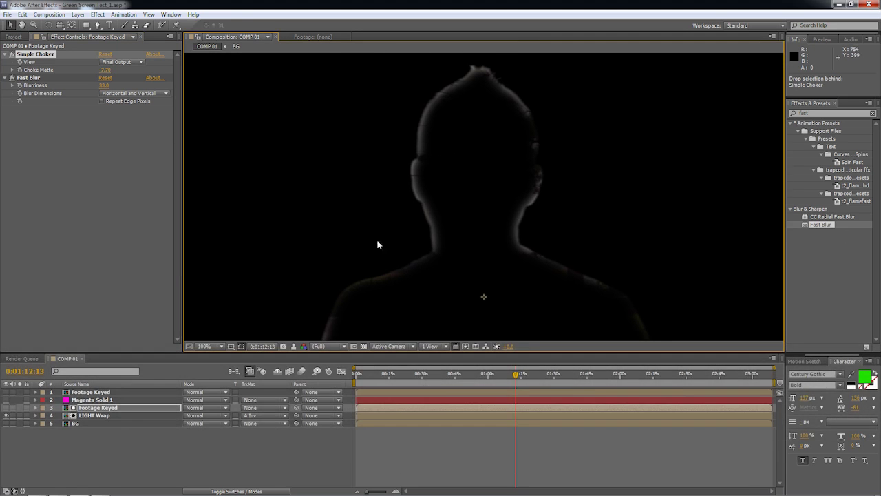
Move the topmost Footage Keyed layer directly below LIGHT Wrap, and make both it and the BG layer visible
left_click_drag(82, 394, 41, 419)
left_click(5, 415)
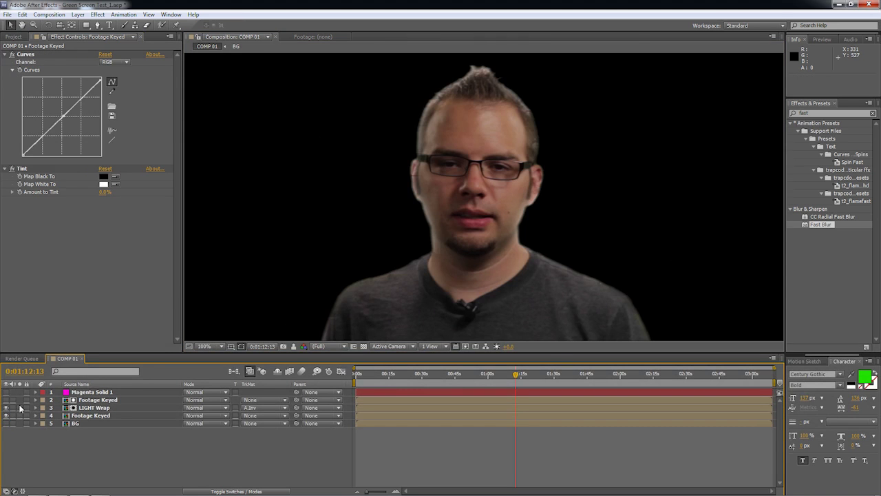
key("space")
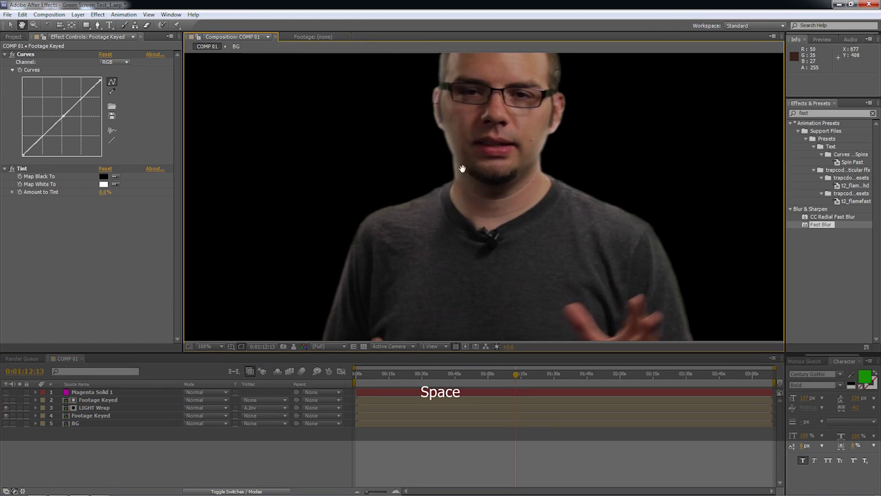
scroll(397, 220, "down", 2)
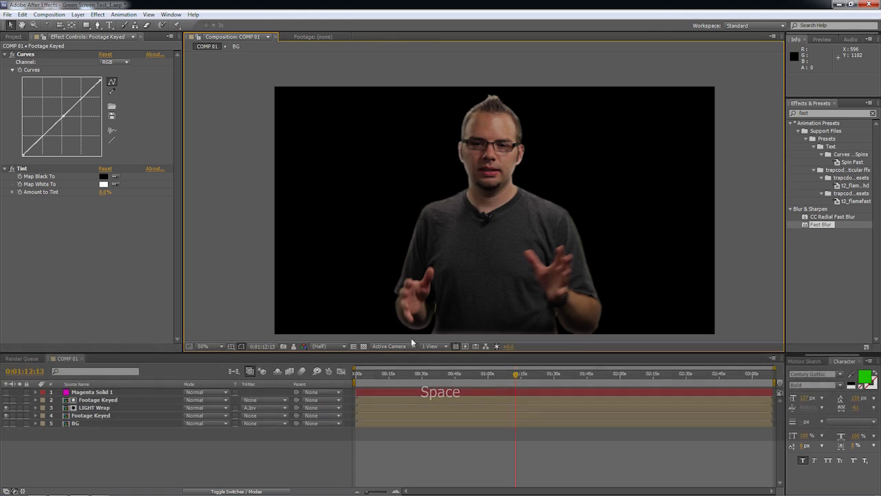
left_click(7, 423)
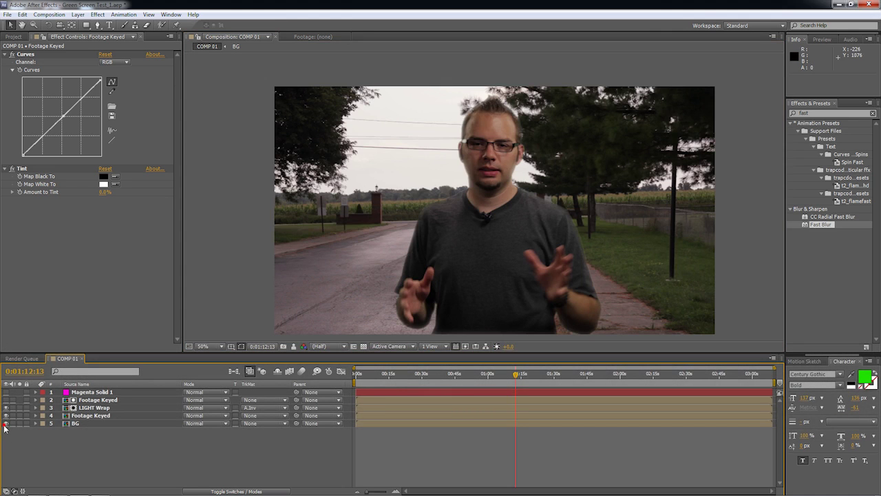
scroll(427, 205, "up", 1)
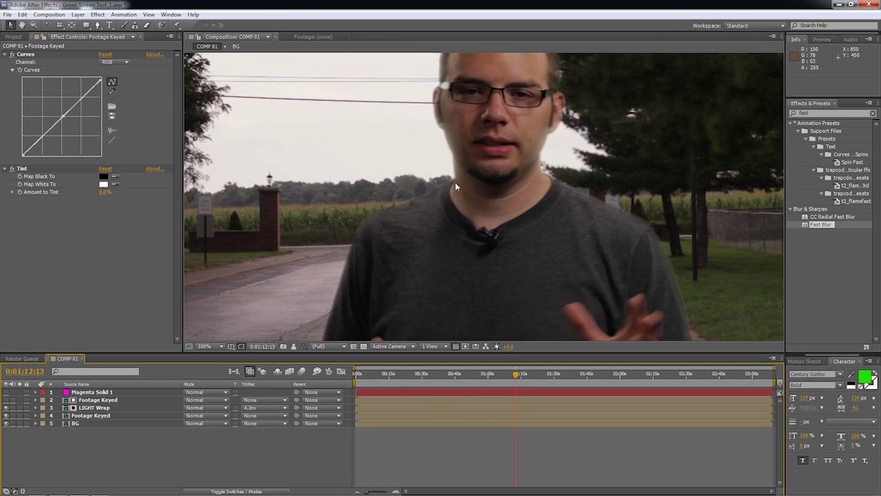
scroll(456, 184, "down", 1)
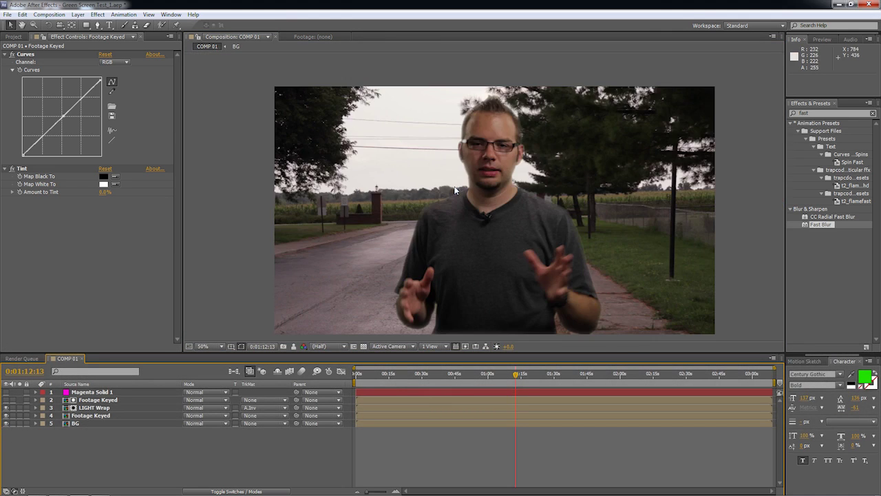
left_click(107, 416)
double_click(111, 416)
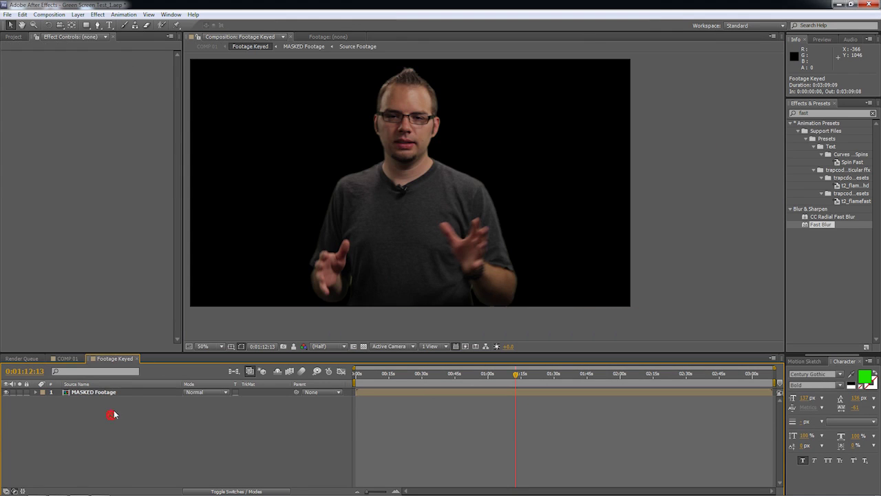
left_click(67, 358)
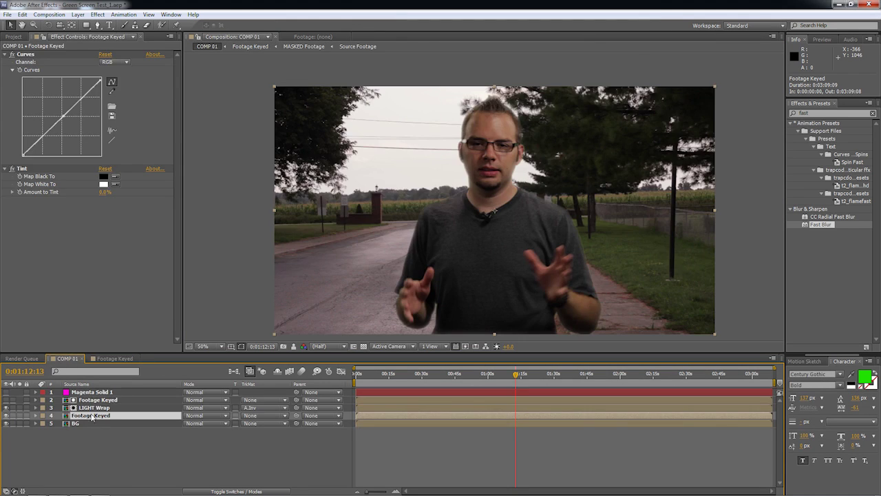
Open the LIGHT Wrap composition and apply Fast Blur to its BG layer
double_click(95, 408)
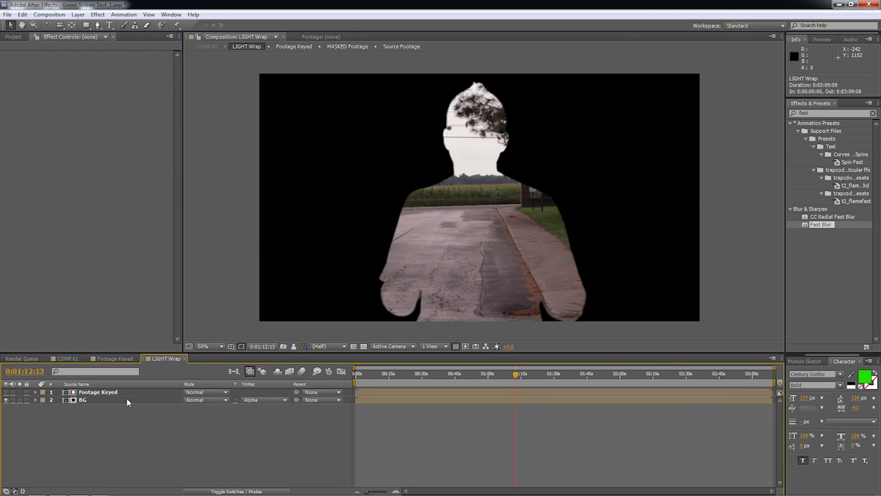
left_click(126, 402)
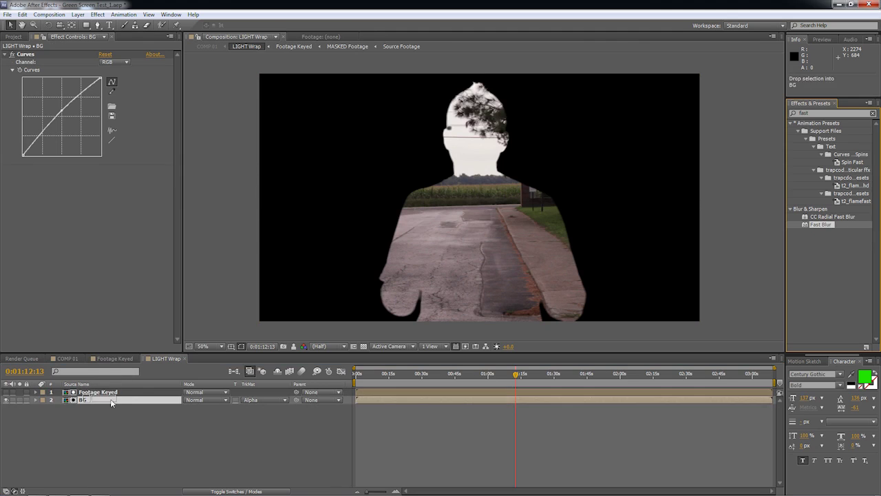
left_click_drag(111, 403, 111, 403)
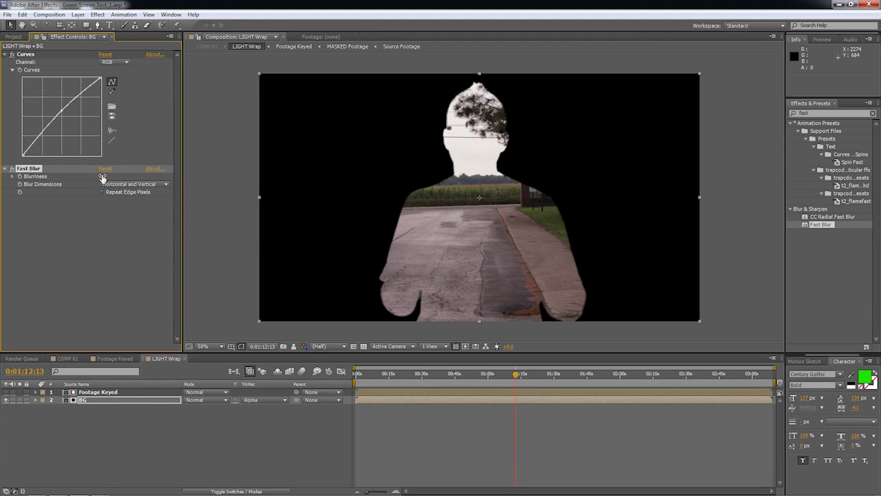
Enable Repeat Edge Pixels in the BG layer's Fast Blur and set its Blurriness to 75
left_click_drag(102, 178, 117, 174)
left_click(103, 192)
left_click(104, 176)
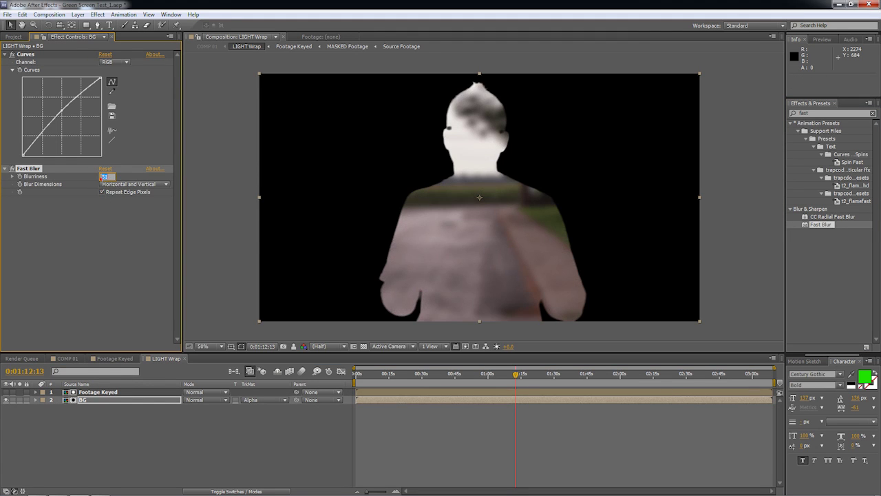
type("4")
type("7")
key("Return")
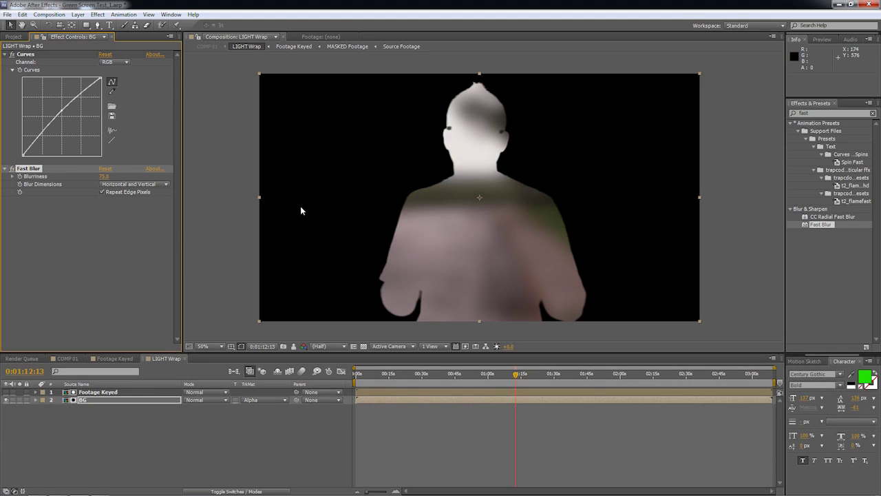
Close the open Footage Keyed composition and return to COMP 01
left_click(114, 360)
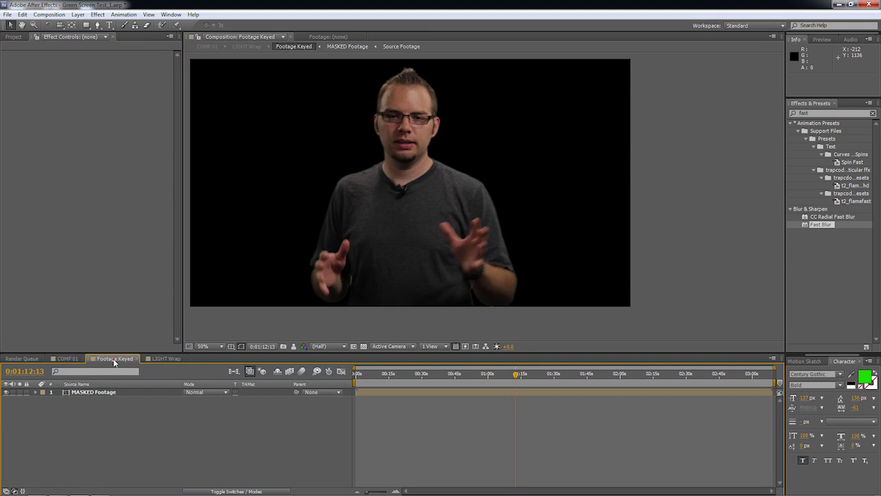
left_click(67, 359)
left_click(113, 359)
left_click(137, 358)
left_click(63, 359)
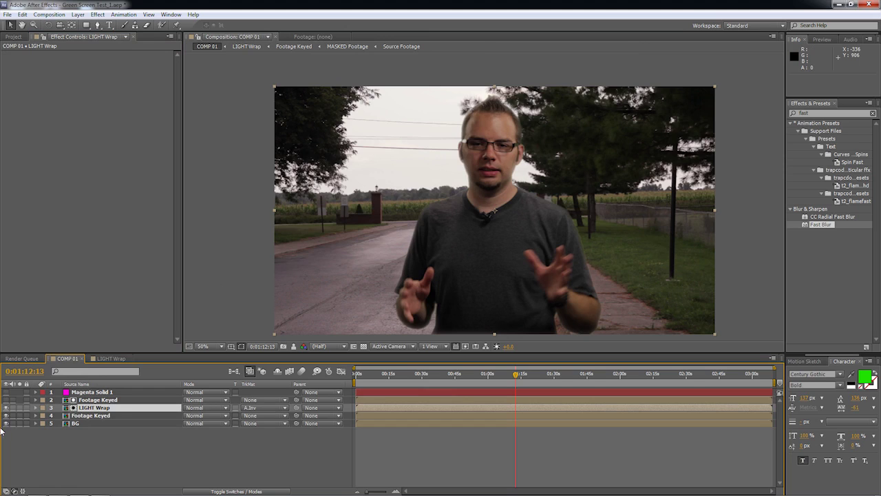
Hide the BG and Footage Keyed layers to inspect the LIGHT Wrap outline alone around the neck and shoulders
left_click(6, 423)
left_click(6, 415)
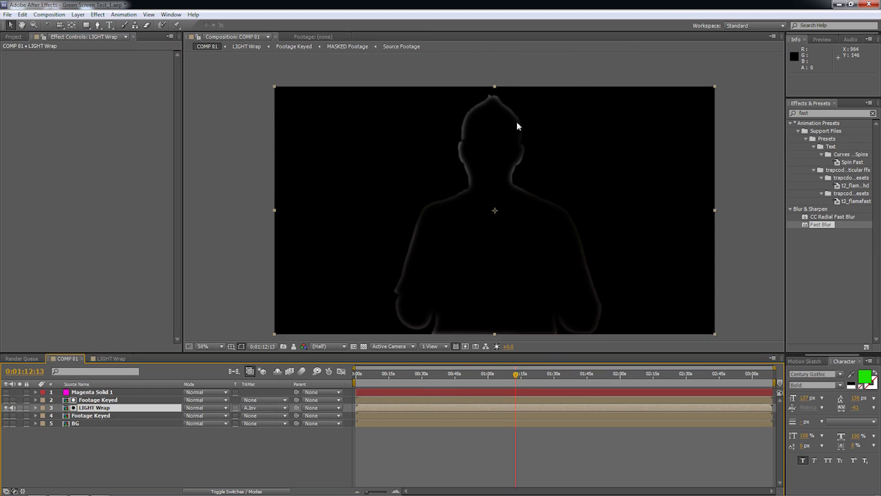
key("period")
key("period")
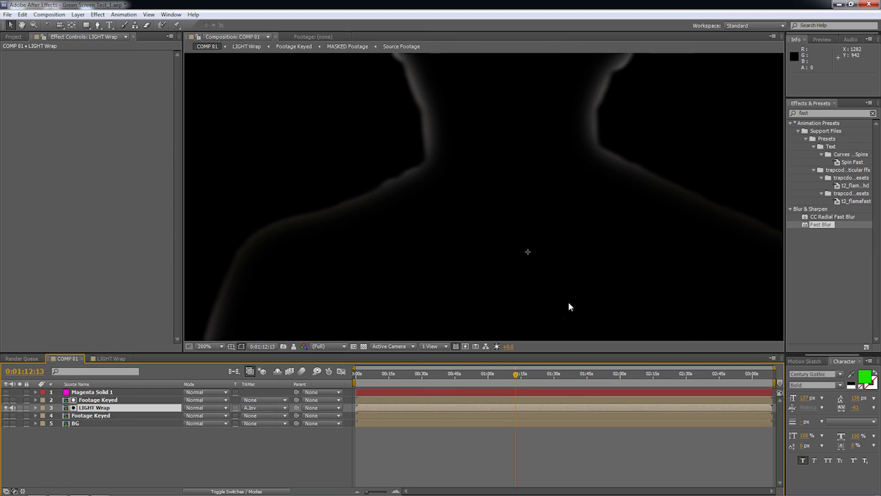
Make the Footage Keyed layer below LIGHT Wrap visible again and turn off the LIGHT Wrap layer's audio
left_click(6, 416)
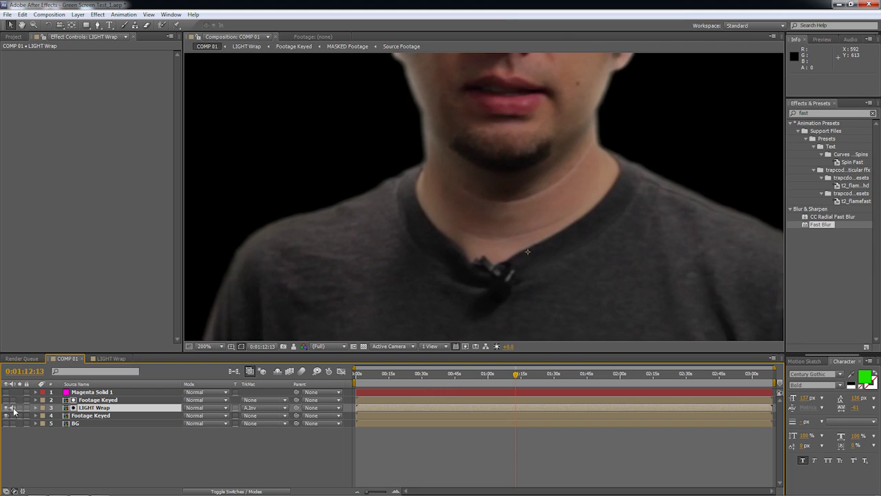
left_click(110, 417)
Reveal the LIGHT Wrap layer's opacity and lower it to about 68%
left_click(110, 410)
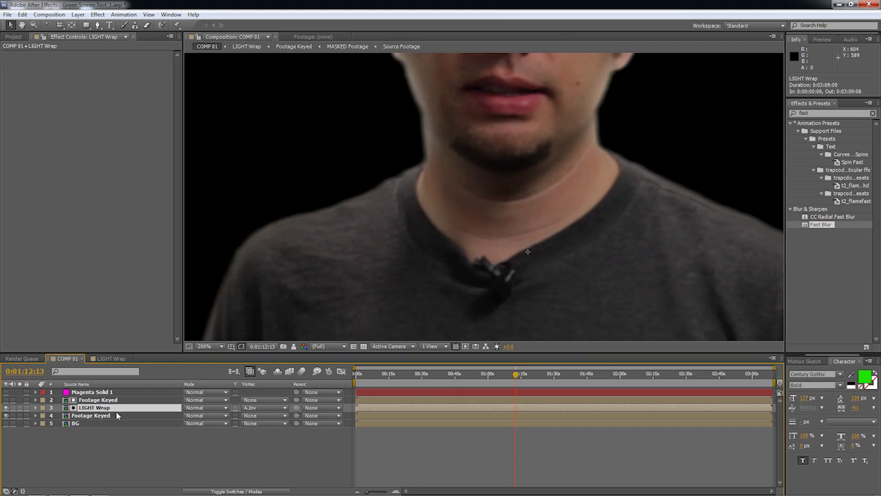
key("t")
left_click_drag(191, 416, 163, 415)
key("comma")
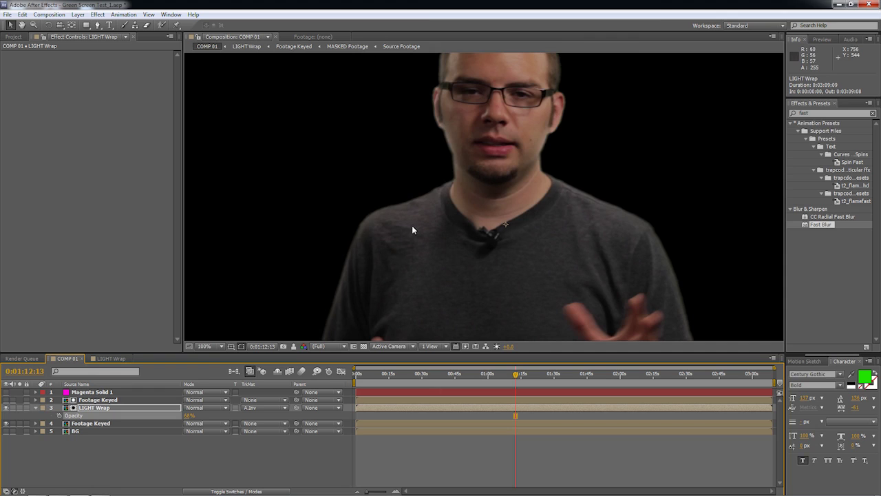
Set the LIGHT Wrap layer's blending mode to Add and reduce its opacity to about 62%
left_click(207, 407)
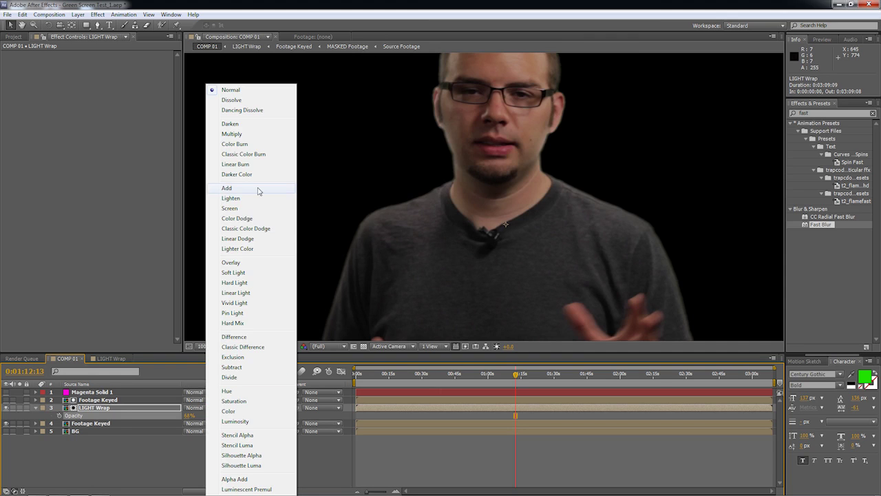
left_click(226, 188)
left_click_drag(188, 417, 147, 412)
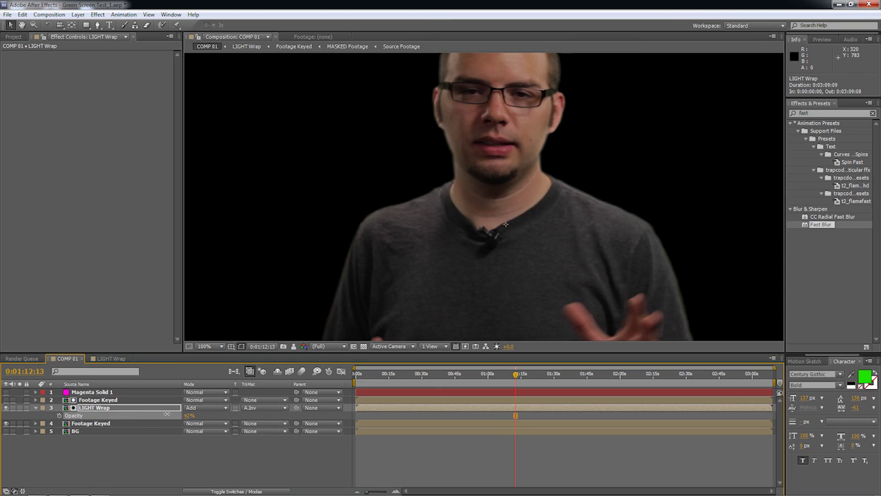
Make the BG layer visible again and lower the LIGHT Wrap layer's opacity to 37%
left_click(6, 431)
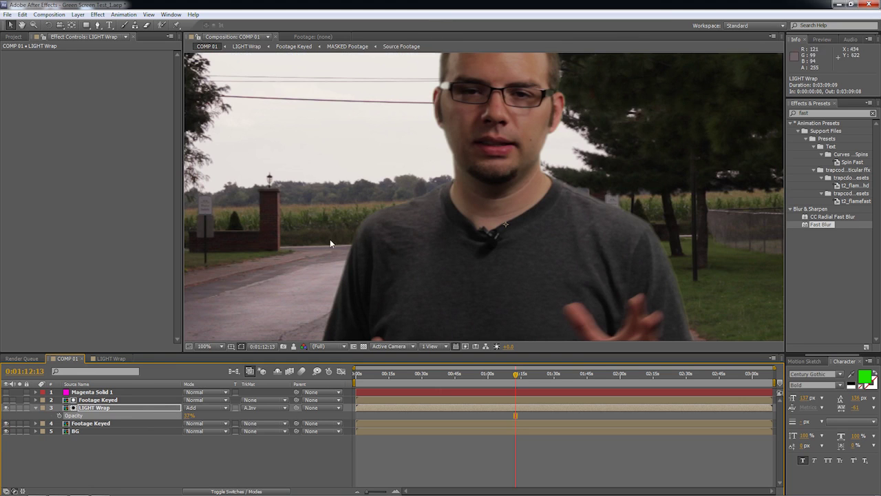
scroll(383, 238, "down", 1)
scroll(385, 234, "up", 1)
key("space")
left_click_drag(427, 250, 370, 190)
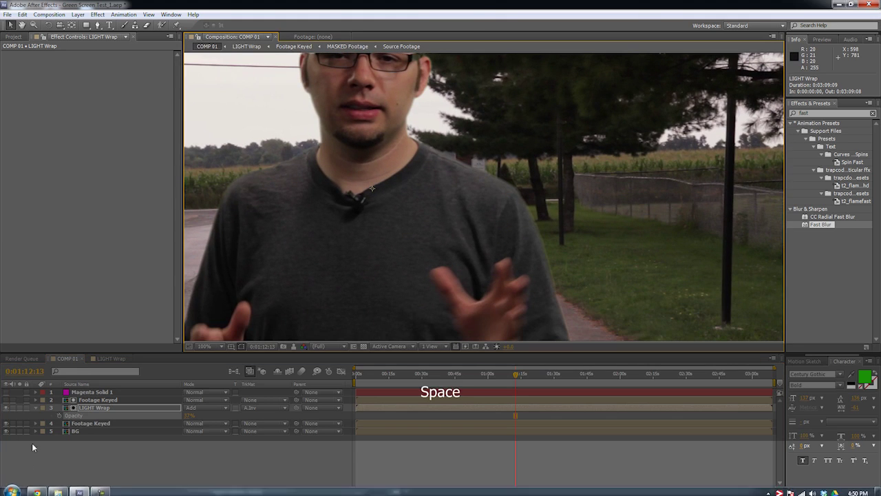
Toggle the LIGHT Wrap layer's visibility to compare the composite with and without the edge glow
left_click(7, 409)
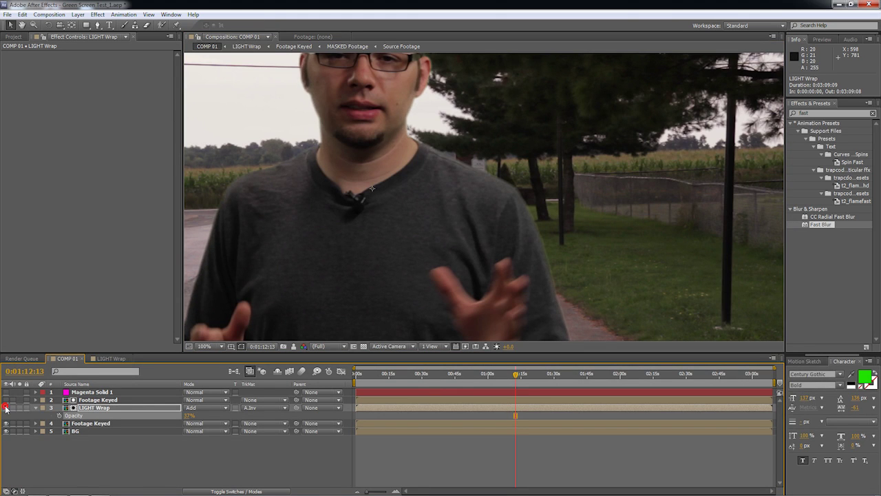
scroll(289, 312, "down", 2)
scroll(291, 311, "up", 2)
scroll(293, 309, "down", 1)
key("space")
left_click_drag(368, 251, 418, 262)
Set the Amount to Tint on the Footage Keyed layer below LIGHT Wrap to 5%
left_click(97, 401)
left_click(90, 423)
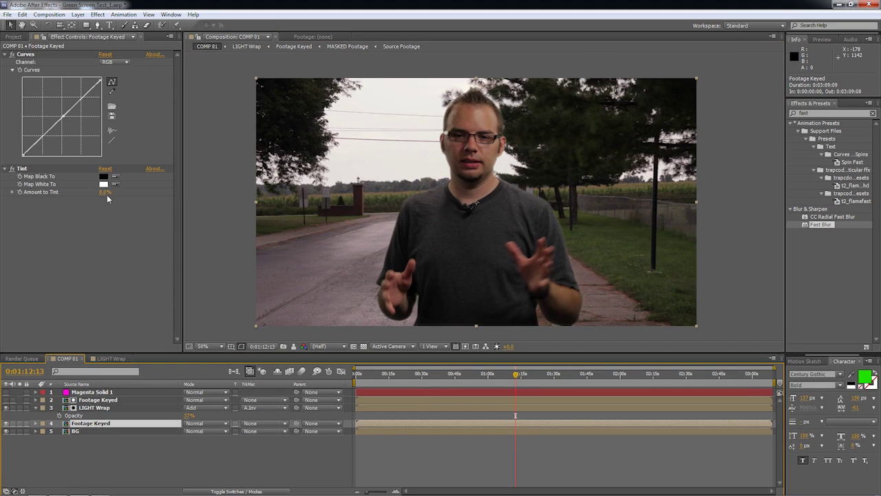
left_click(102, 194)
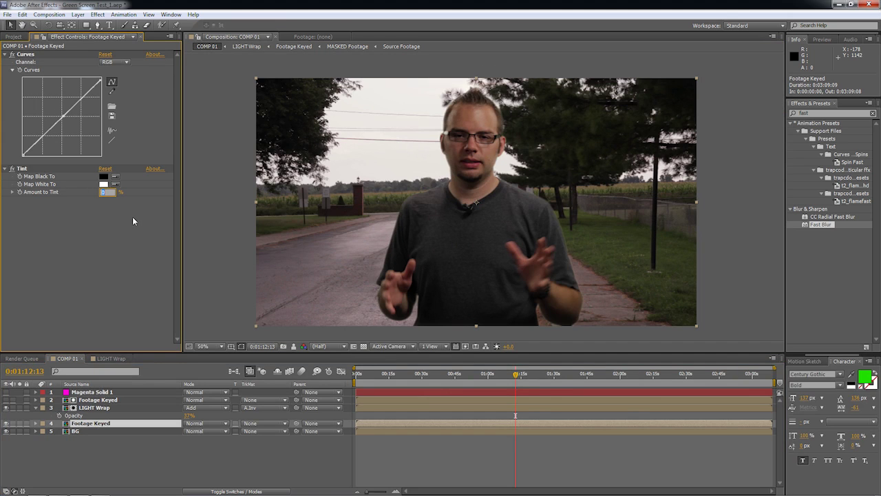
type("0")
key("Return")
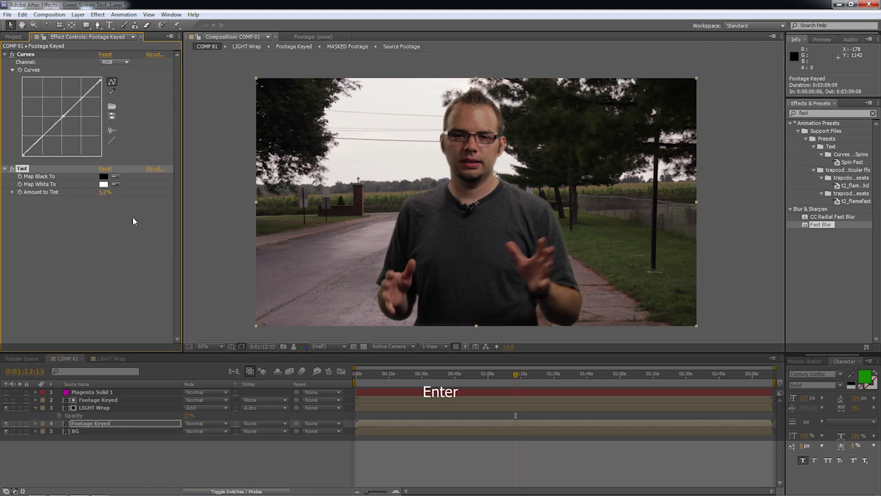
left_click(127, 425)
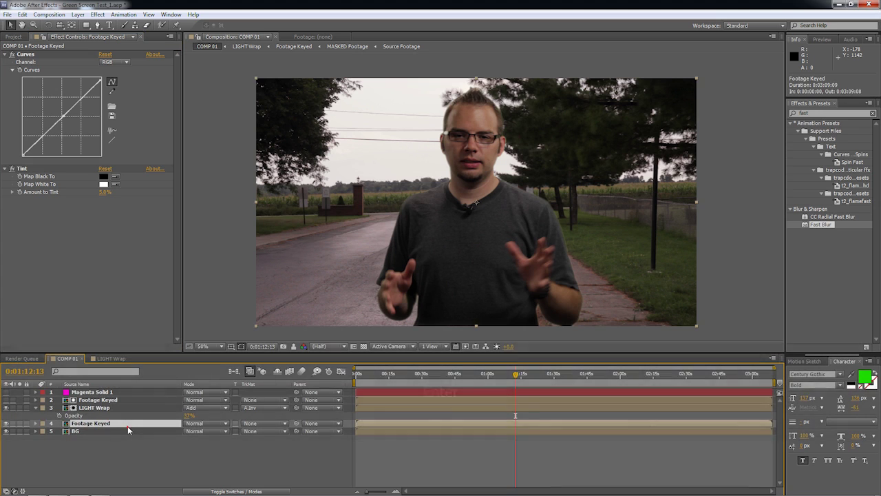
left_click(135, 446)
Find the Curves effect and apply a second instance to the Footage Keyed layer below LIGHT Wrap
scroll(438, 196, "up", 2)
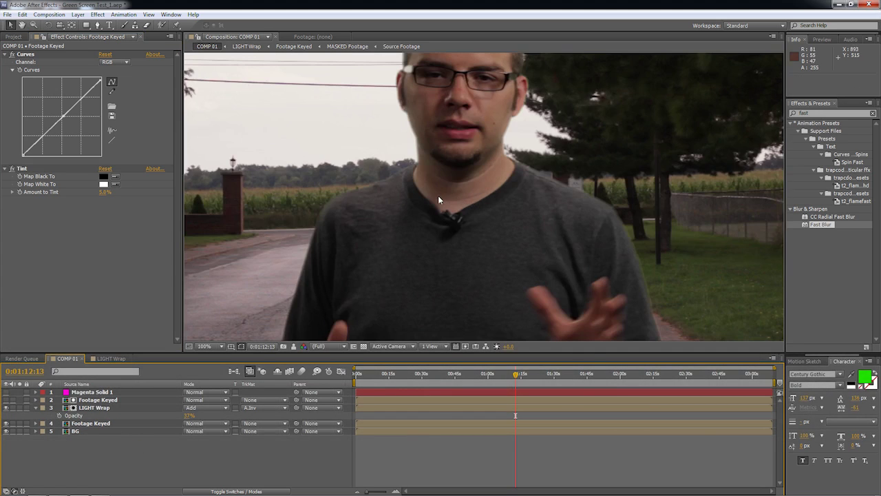
key("space")
left_click(821, 112)
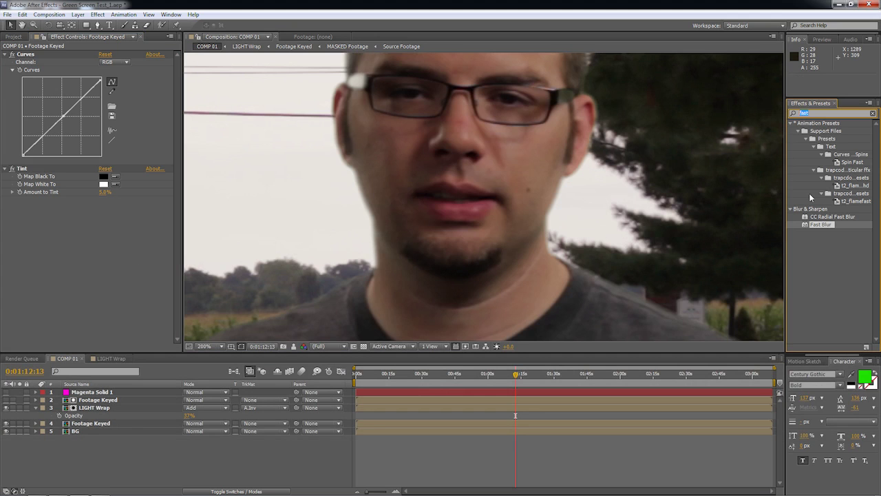
type("cur")
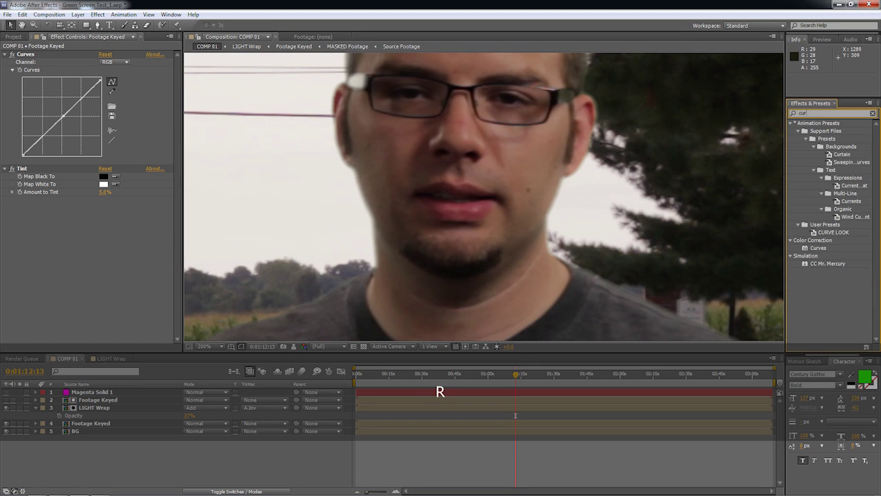
left_click_drag(819, 247, 138, 423)
Switch the second Curves effect to the Alpha channel and pull its white point inward along the top edge
left_click(117, 207)
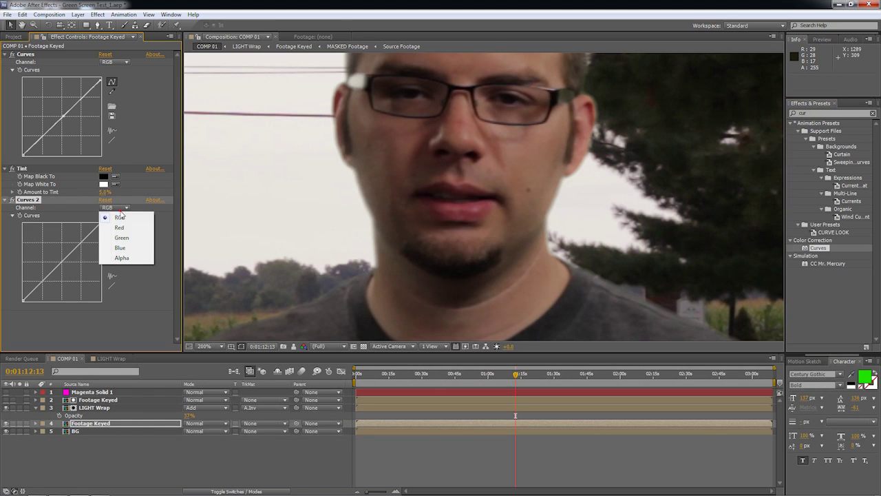
left_click(128, 261)
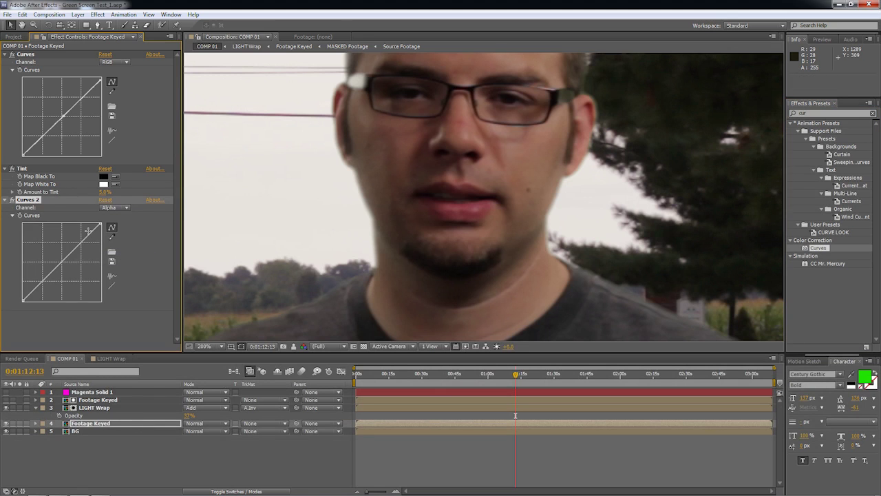
left_click_drag(99, 224, 122, 224)
left_click_drag(102, 183, 90, 159)
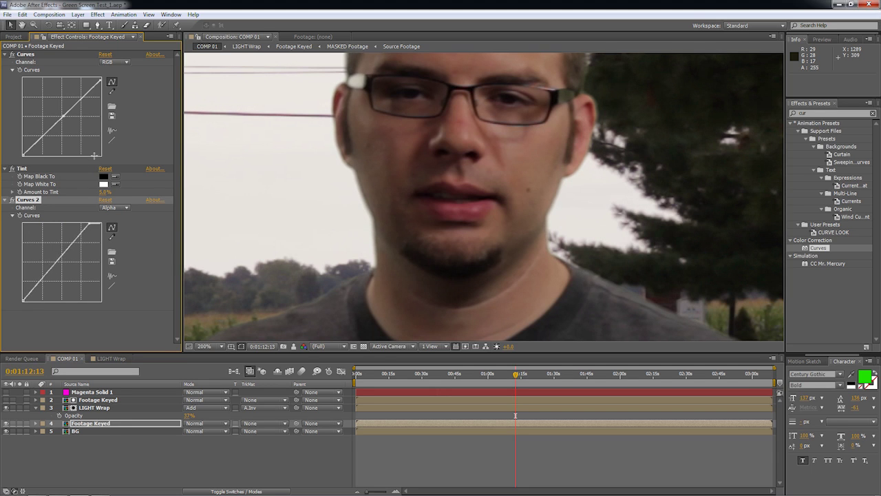
Inspect the hair edge up close while toggling the second Curves effect for comparison
scroll(495, 157, "down", 1)
key("space")
left_click_drag(496, 152, 496, 210)
scroll(497, 180, "up", 1)
scroll(497, 183, "up", 1)
scroll(492, 246, "up", 1)
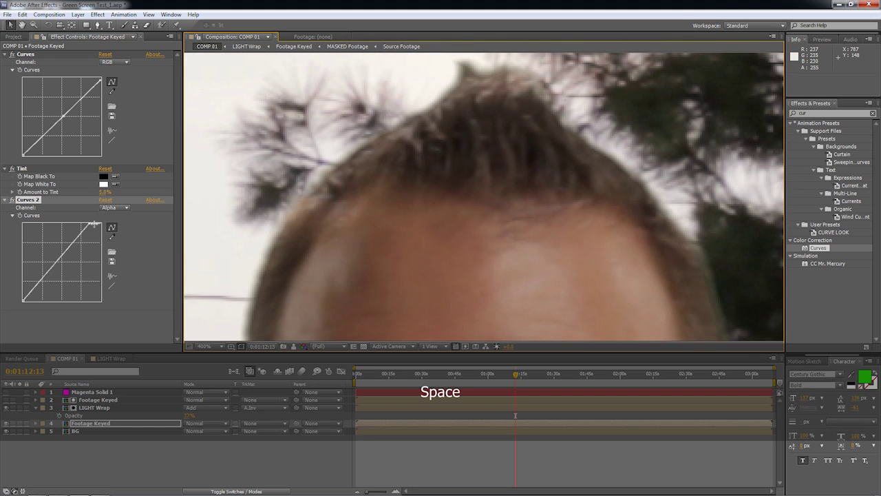
left_click(11, 200)
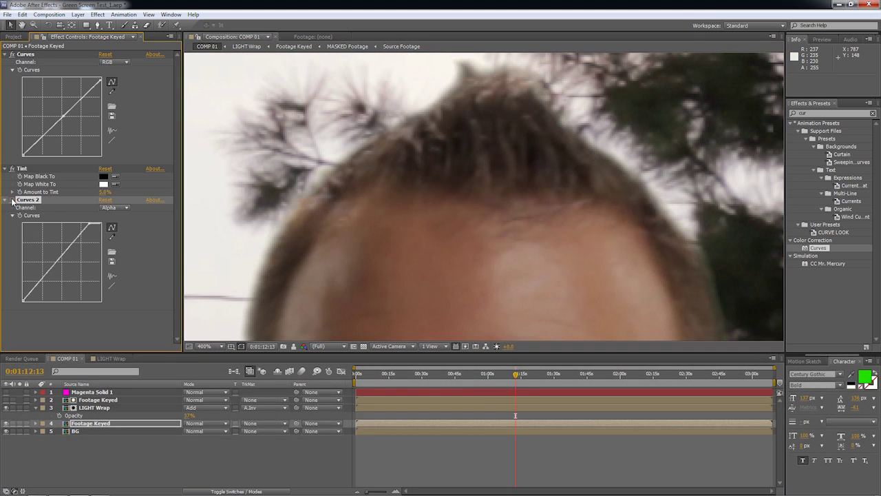
Ease the alpha curve's white point partway back toward the corner and check the edges around the glasses and face
left_click_drag(90, 224, 102, 221)
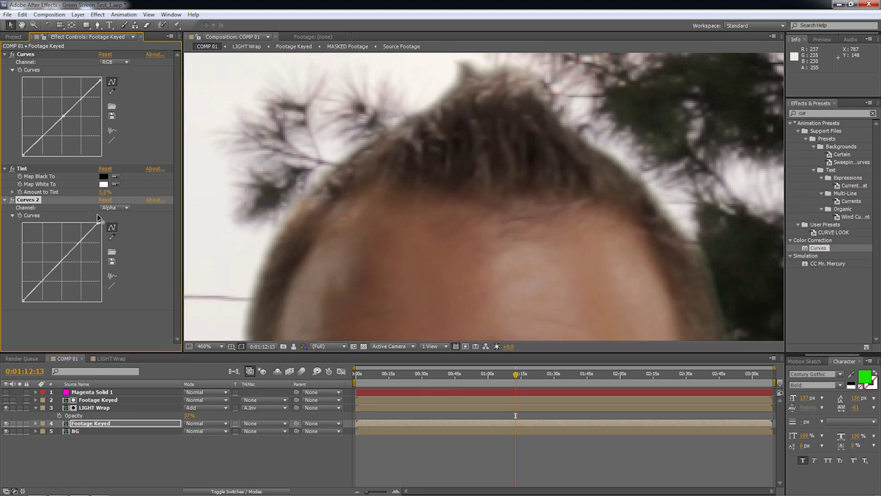
key("space")
left_click_drag(337, 227, 388, 128)
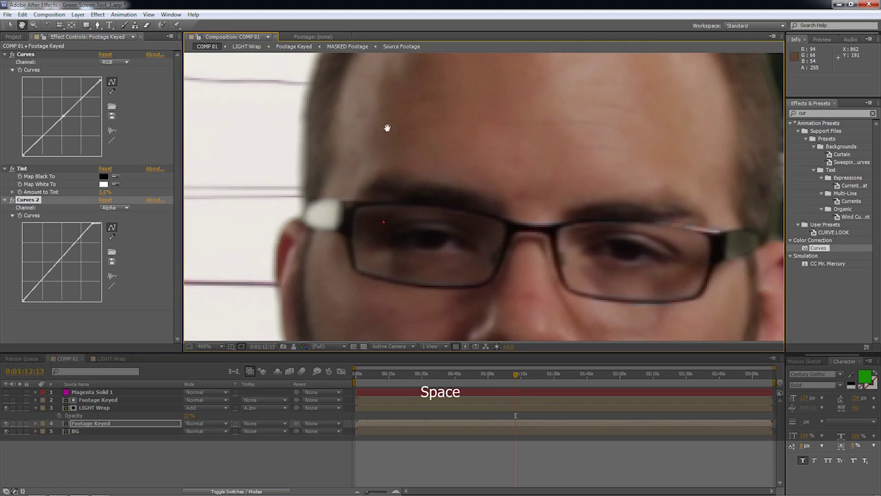
scroll(395, 189, "down", 2)
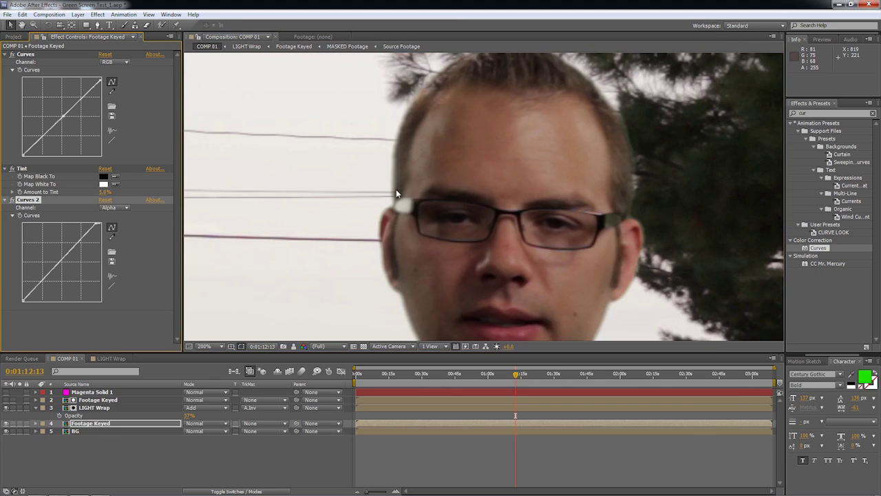
key("space")
left_click_drag(389, 227, 391, 273)
scroll(392, 273, "down", 2)
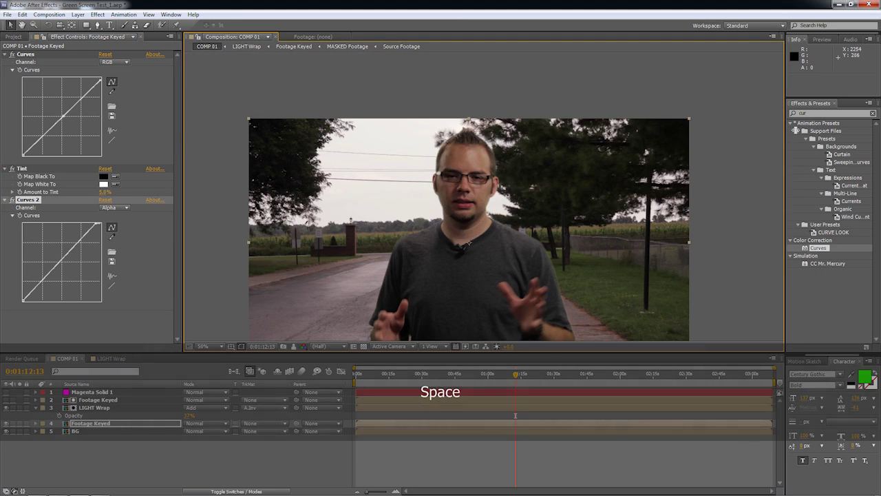
Find the Fast Blur effect and apply it to the BG layer
left_click(804, 113)
type("fast")
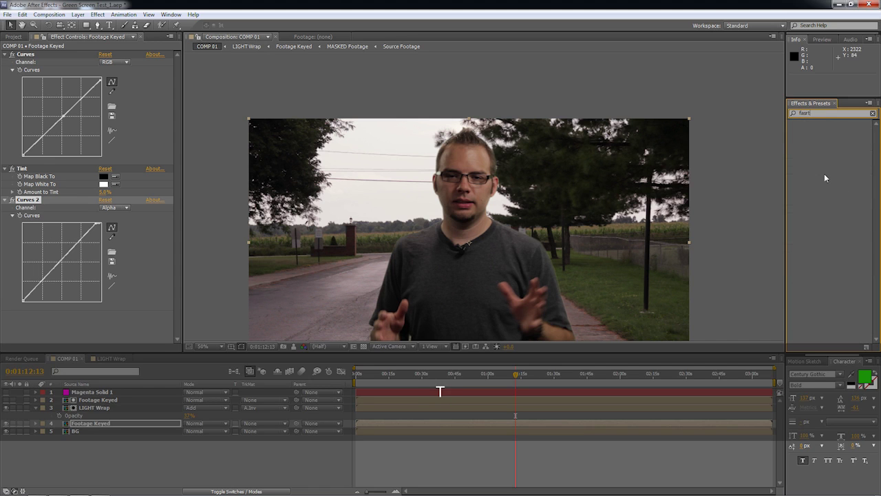
key("BackSpace")
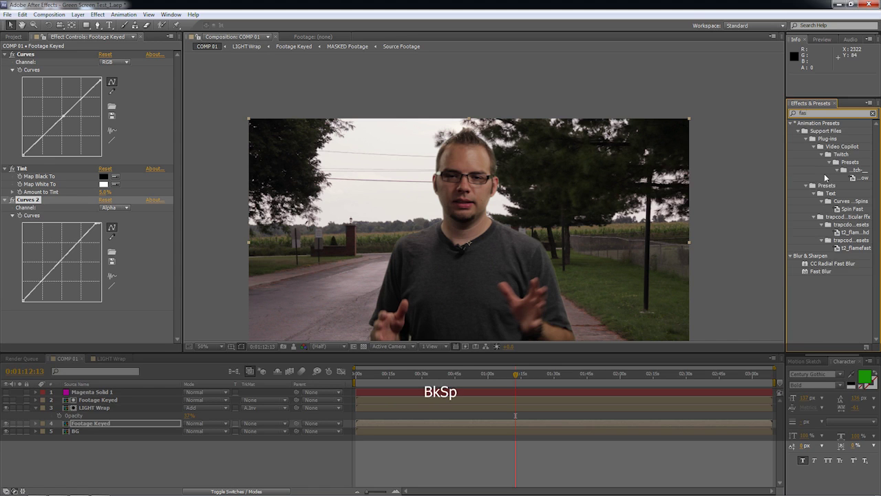
left_click(821, 271)
left_click_drag(821, 272, 106, 433)
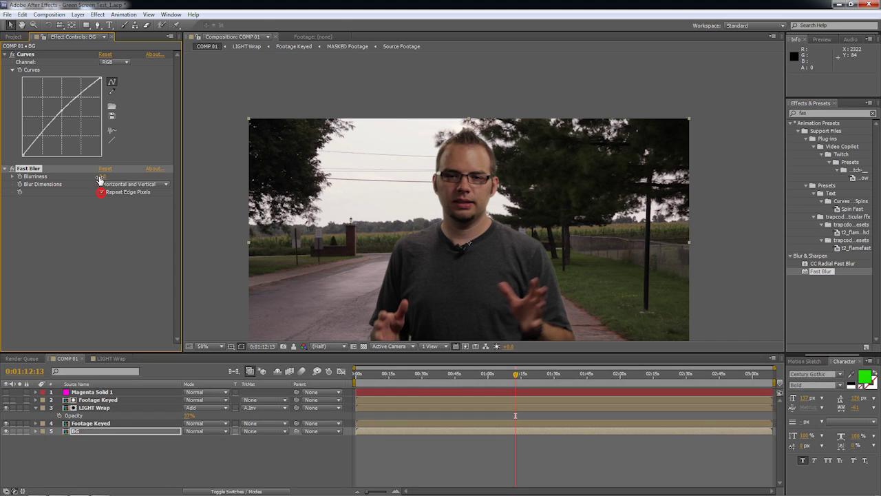
Enable Repeat Edge Pixels on the BG layer's Fast Blur, set Blurriness to 10, and review the composite
left_click_drag(101, 176, 108, 176)
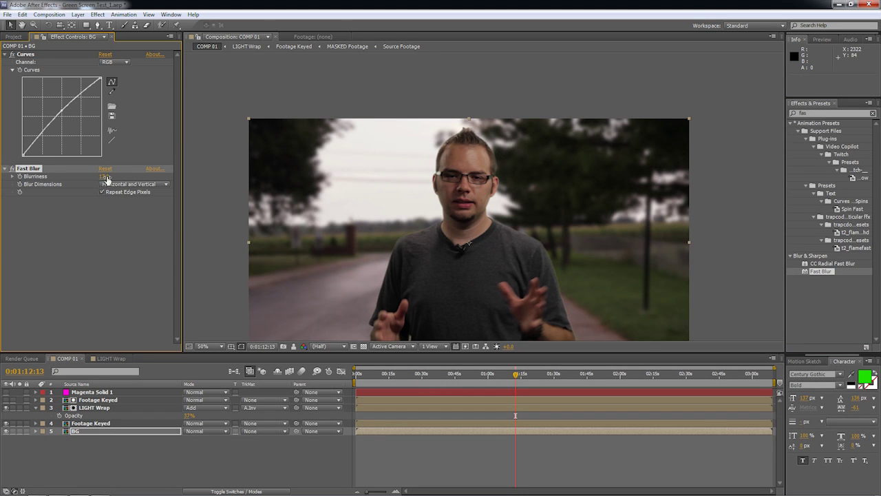
left_click(104, 176)
key("Return")
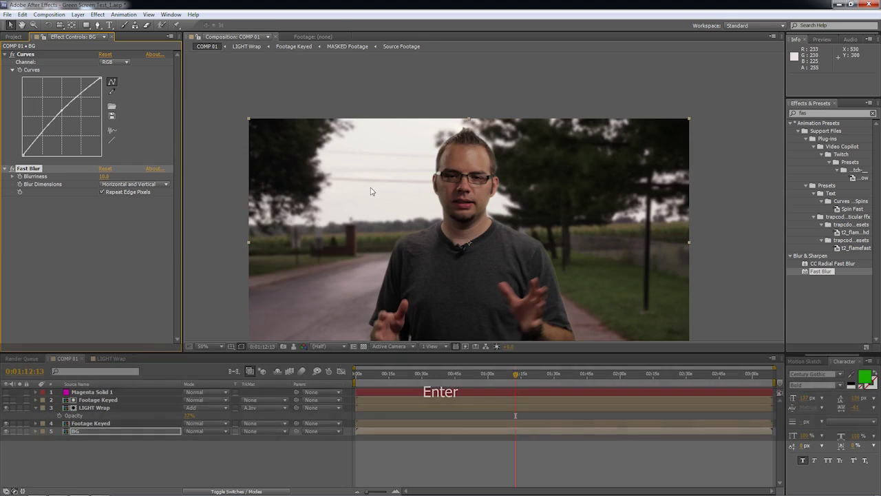
scroll(481, 279, "up", 1)
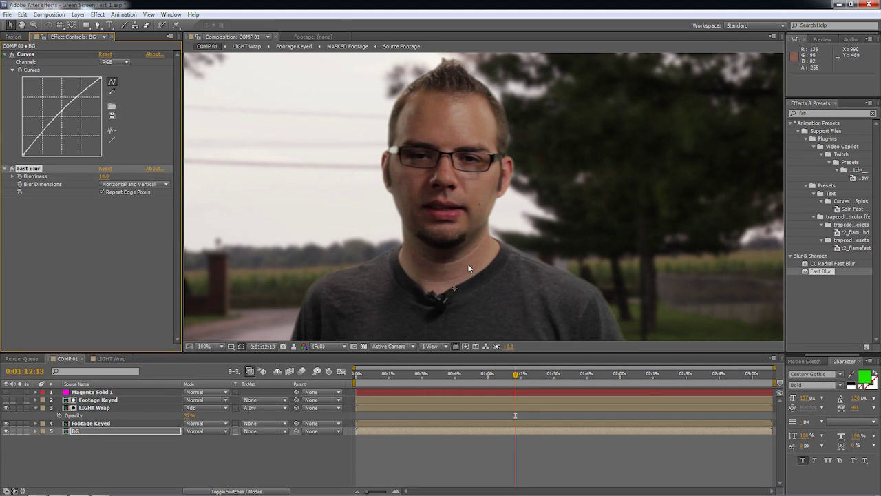
scroll(468, 265, "down", 1)
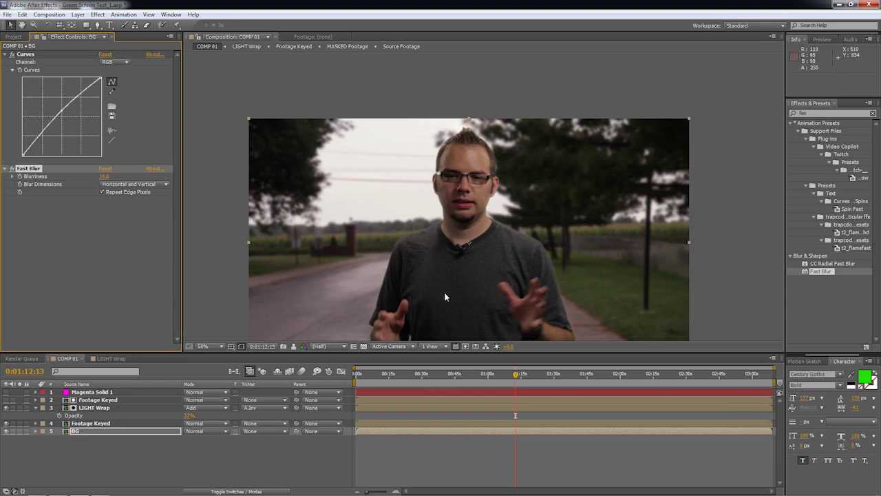
key("space")
left_click_drag(506, 296, 498, 273)
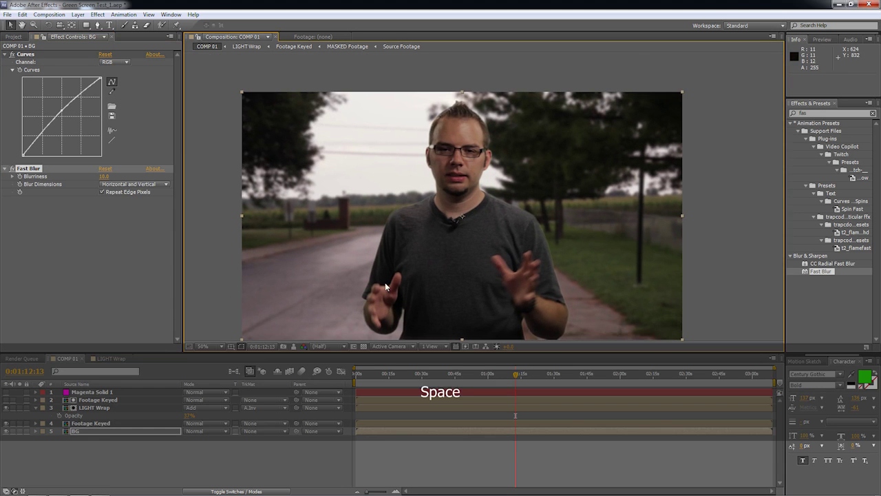
left_click_drag(385, 283, 399, 264)
Nest COMP 01 in a new composition named COMP 02 and preview it at about 0:01:01:16
left_click(140, 452)
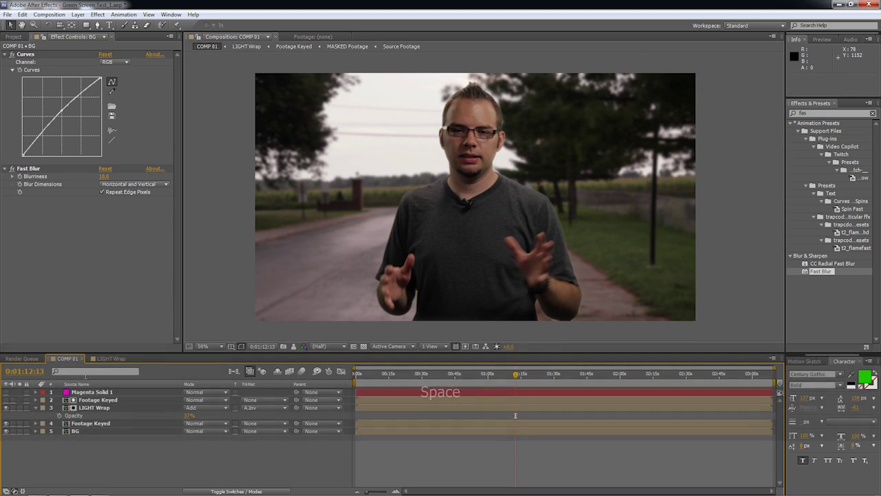
left_click(5, 36)
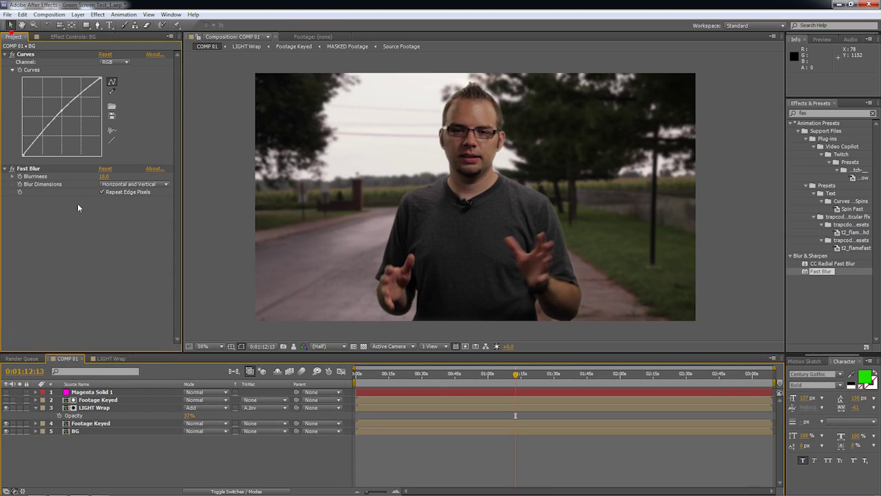
left_click_drag(37, 127, 31, 347)
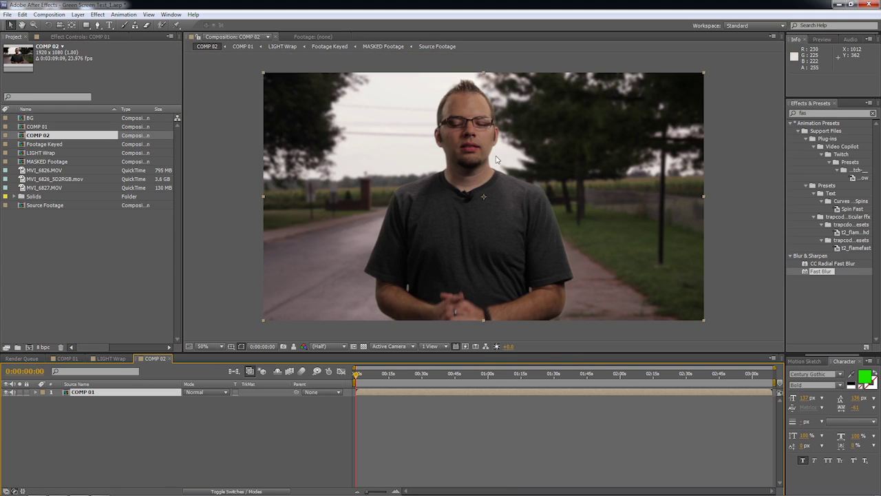
left_click_drag(452, 374, 491, 374)
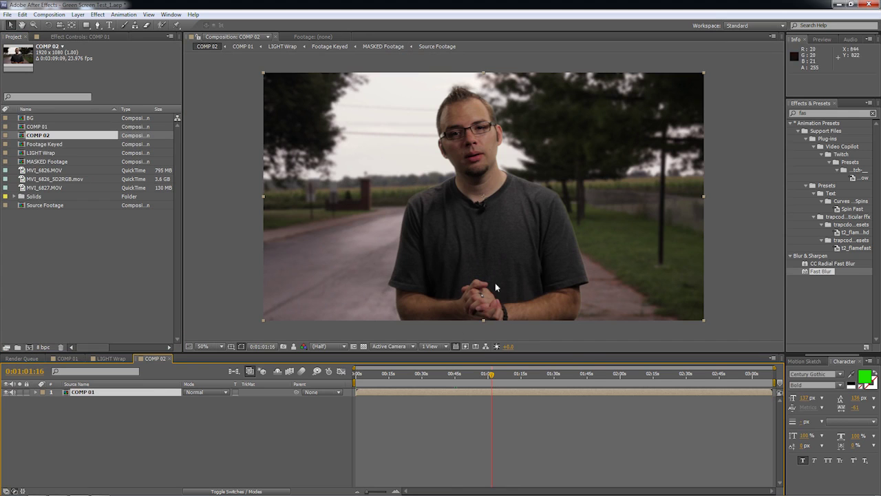
In COMP 01, lower the white point and midtone of the red channel in the BG layer's Curves effect
left_click(67, 357)
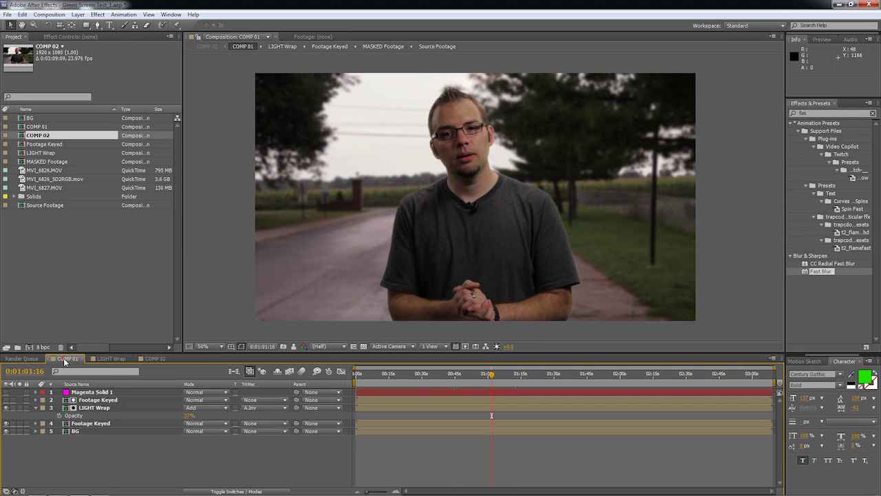
left_click(103, 431)
left_click(82, 38)
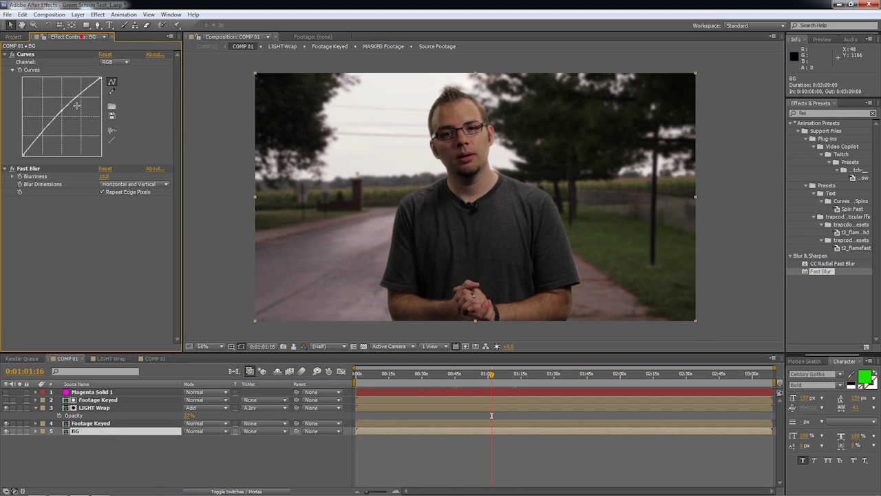
left_click(107, 63)
left_click(114, 77)
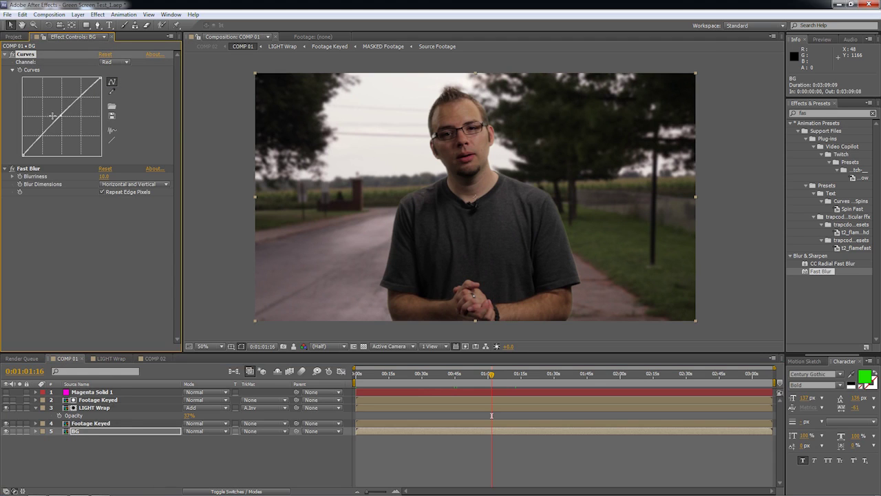
mouse_move(101, 78)
left_mouse_down()
mouse_move(109, 97)
mouse_move(110, 76)
mouse_move(112, 83)
left_mouse_up()
left_click_drag(59, 115, 62, 117)
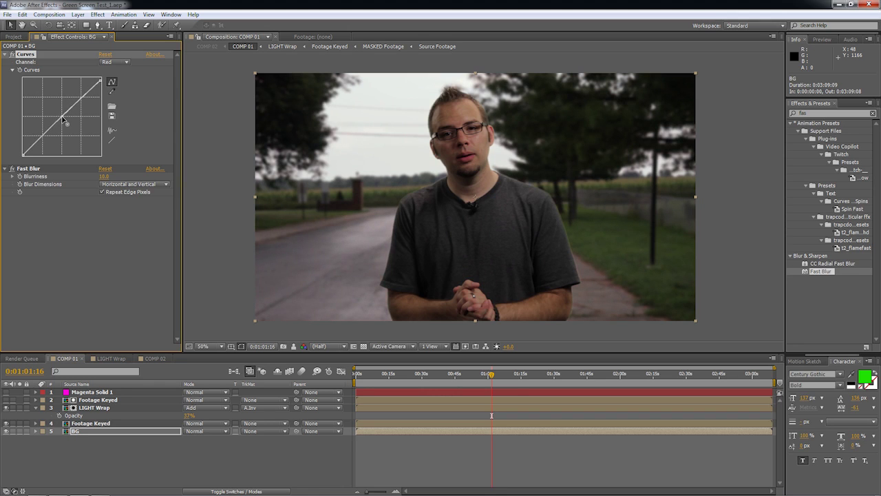